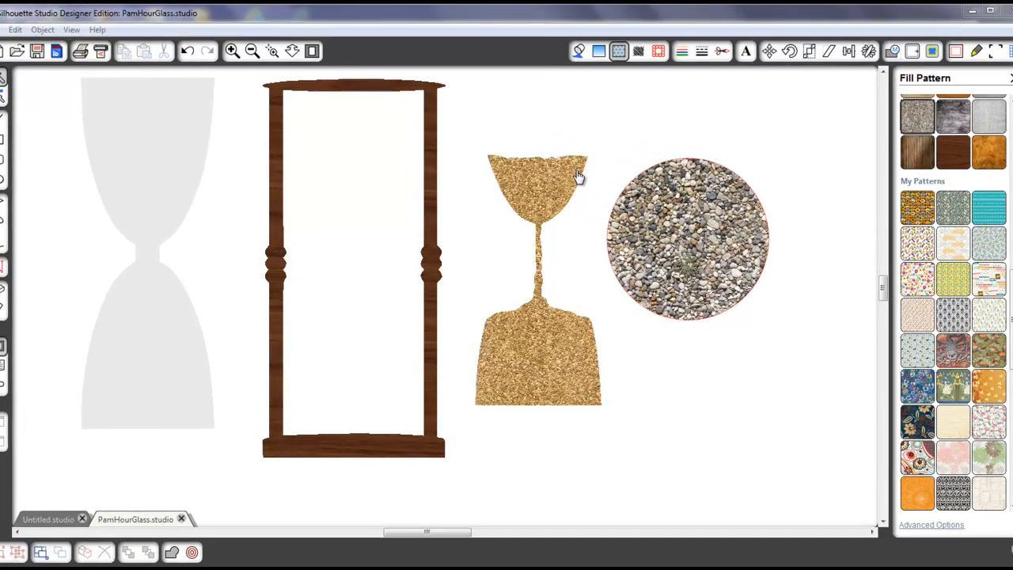
Move the grey glass shape inside the wooden hourglass frame and shift the sand shape closer to the frame
click(649, 197)
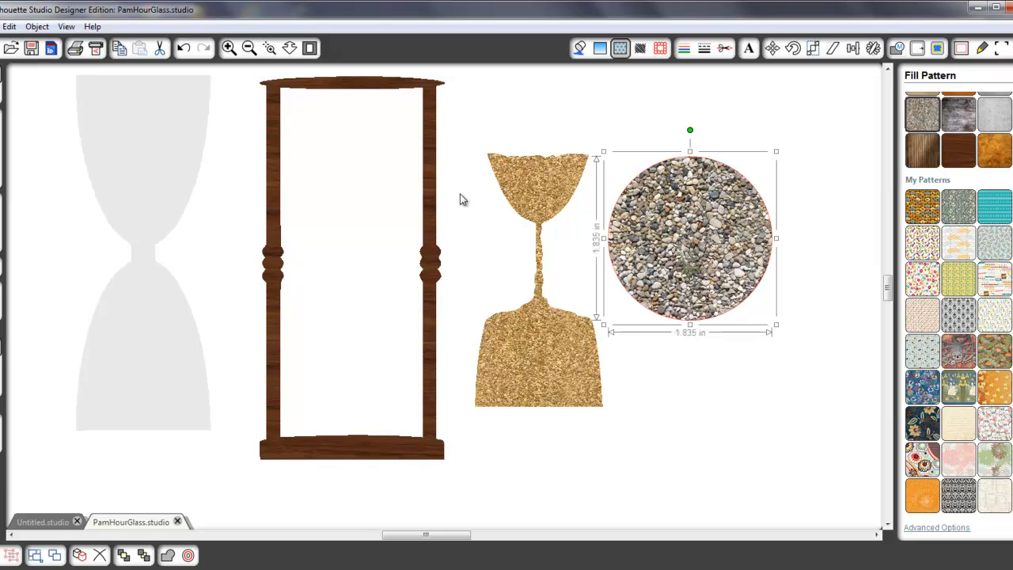
drag(190, 177, 394, 191)
drag(527, 199, 482, 199)
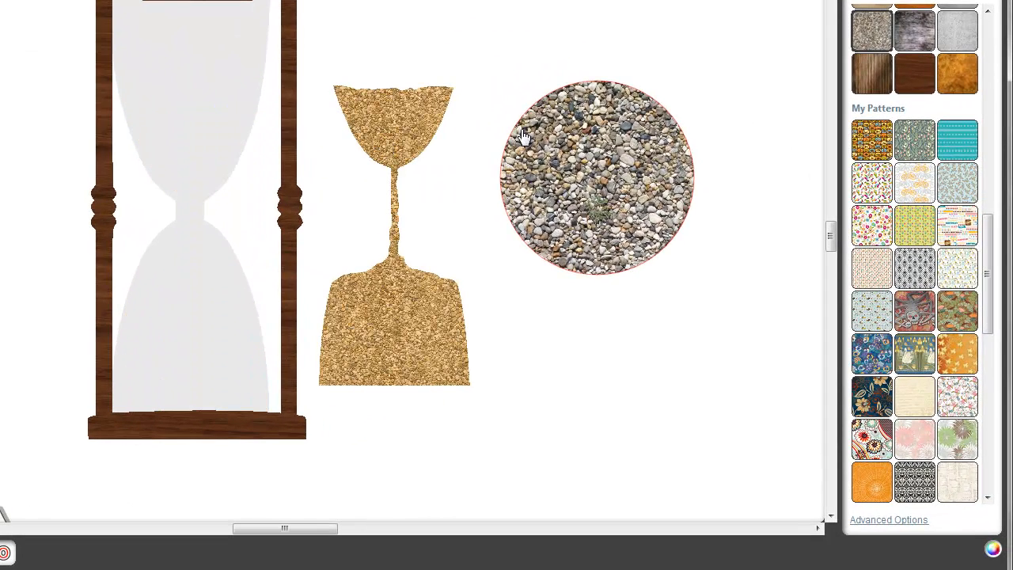
Reposition the pebble-filled circle just beside the sand shape, close to the sand's upper part
click(558, 101)
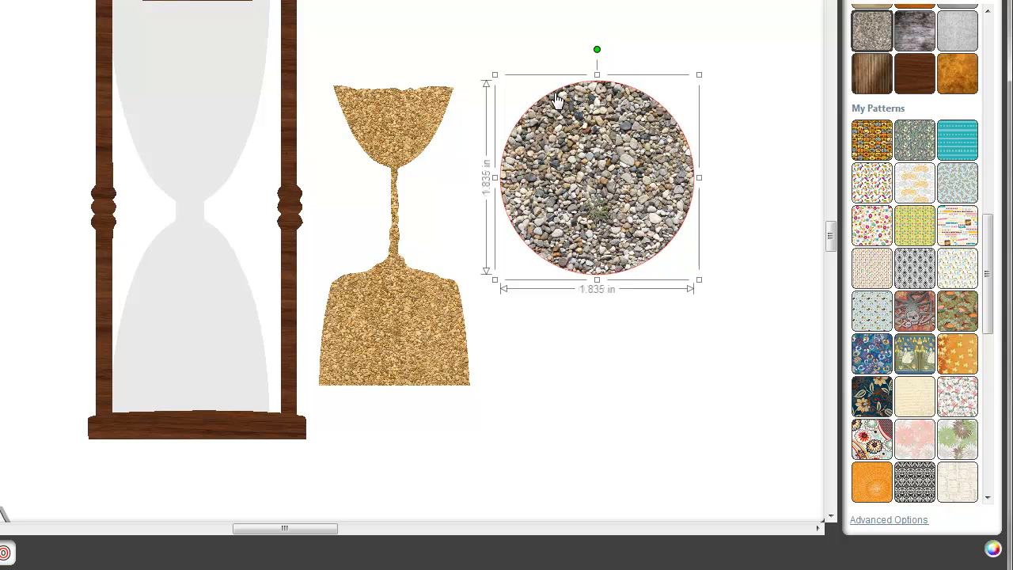
drag(987, 226, 993, 197)
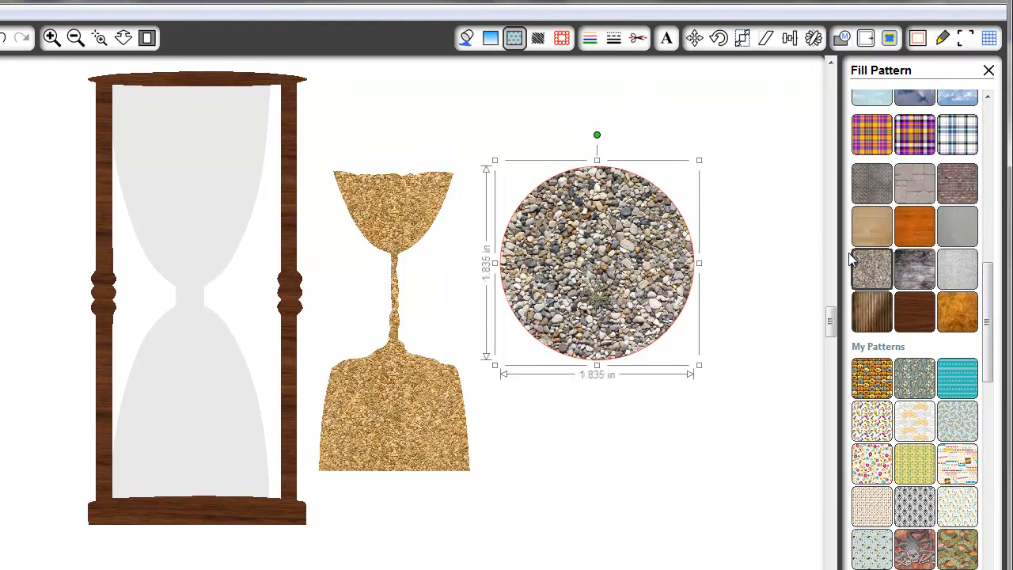
drag(627, 211, 579, 209)
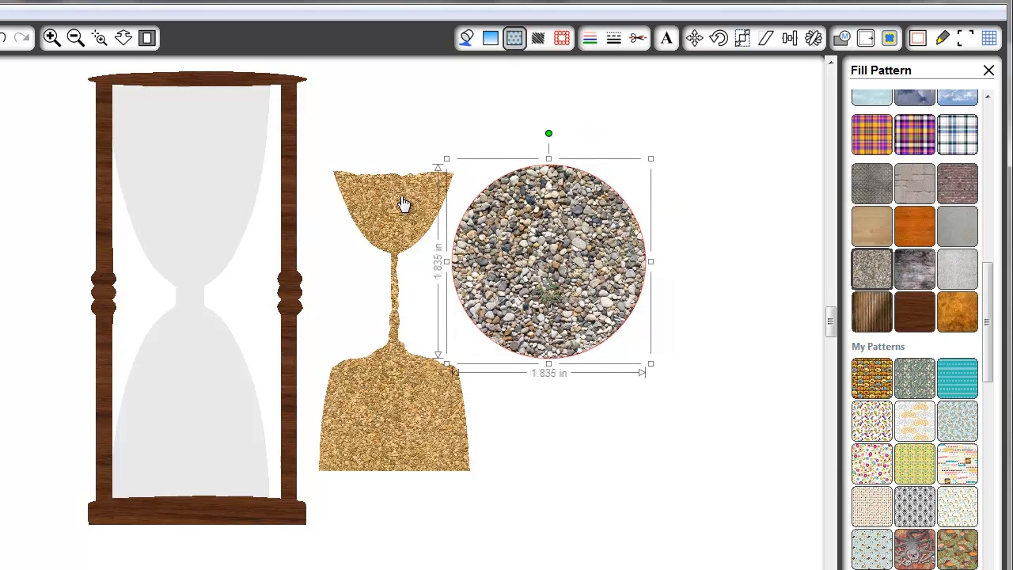
scroll(618, 245, up, 2)
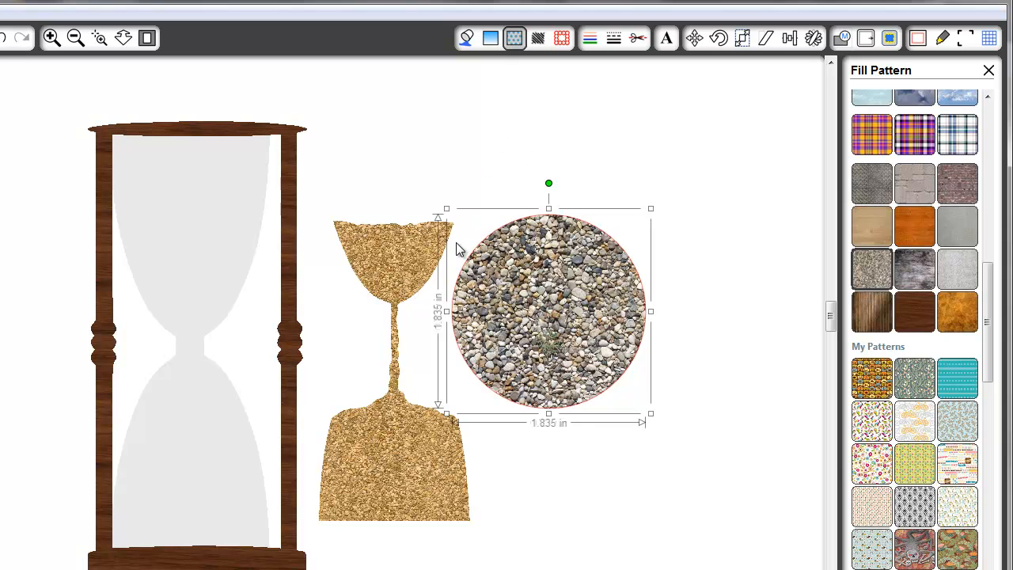
drag(525, 287, 554, 250)
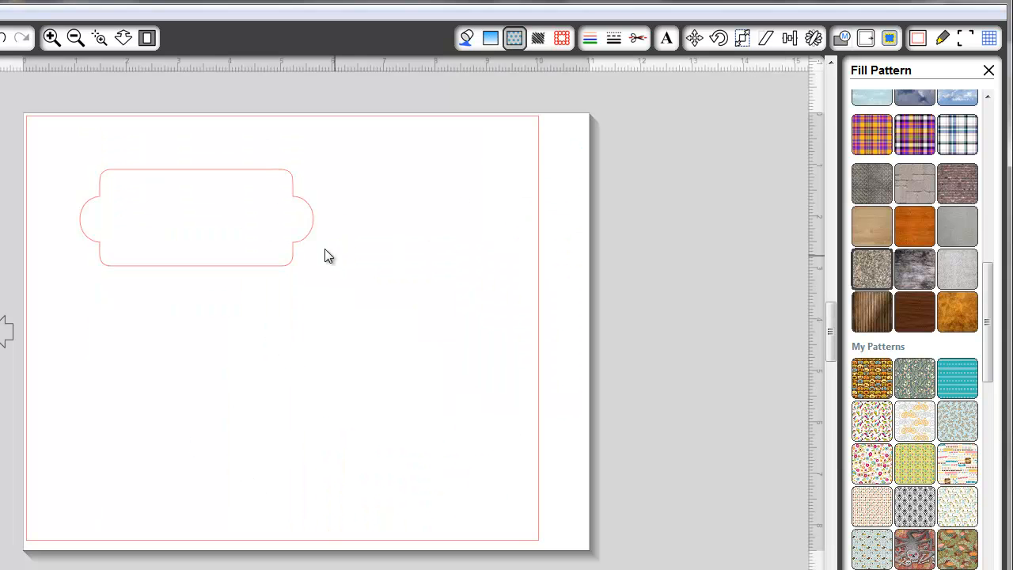
Fill the label shape in the Untitled.studio document with solid red
click(279, 175)
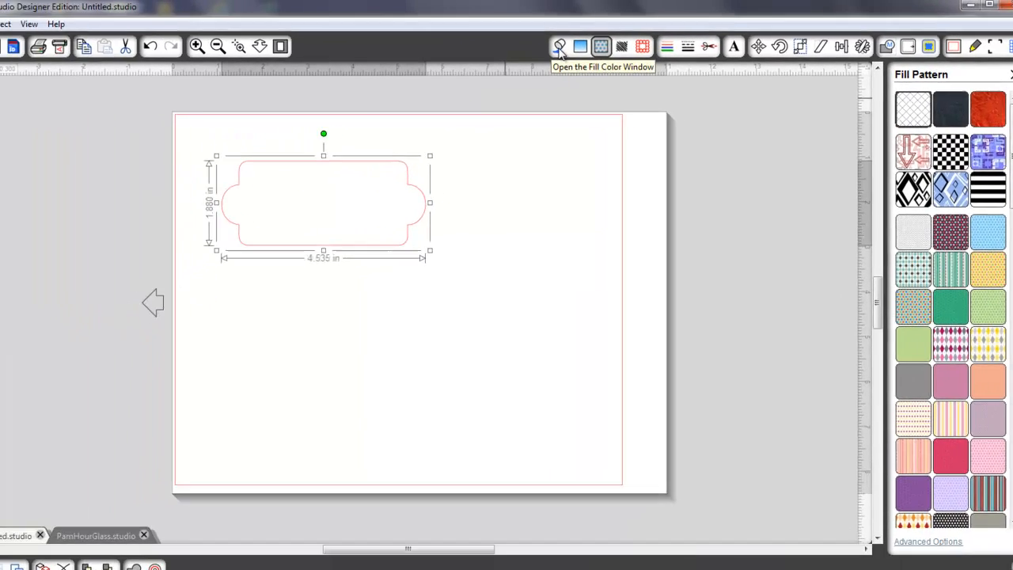
click(466, 41)
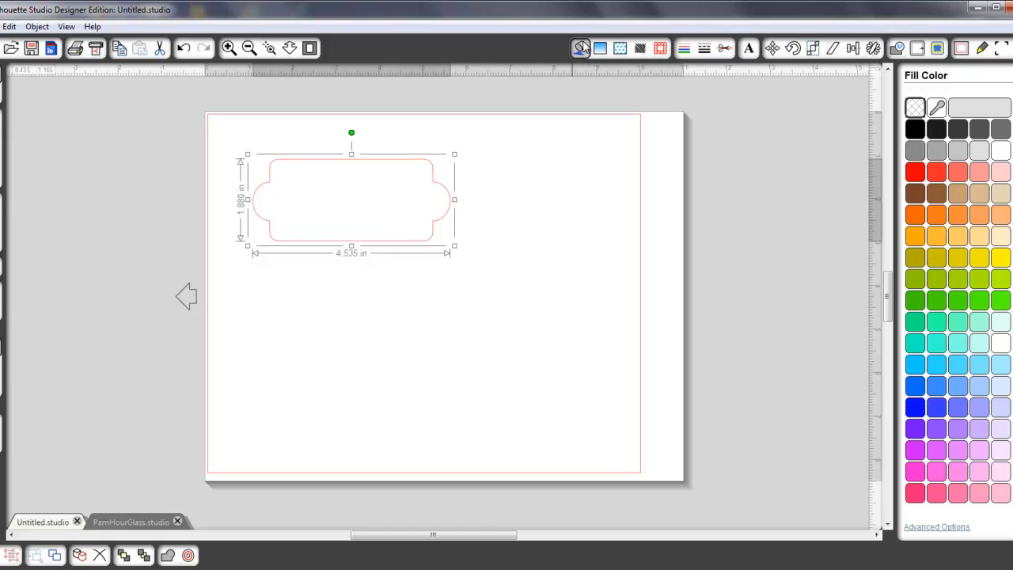
click(916, 174)
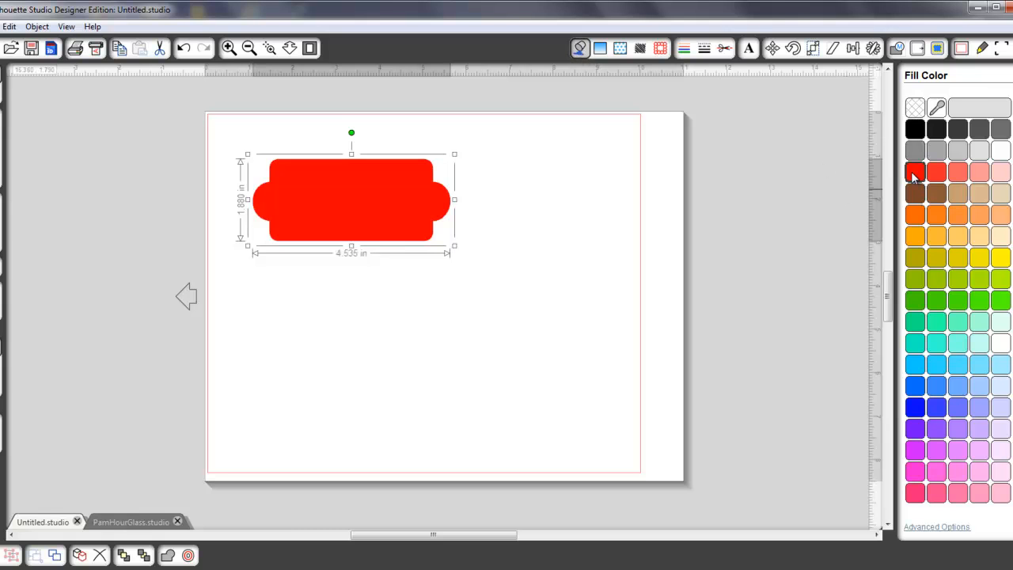
Try the light blue gradient fill on the label shape, followed by the black polka dot pattern
click(601, 50)
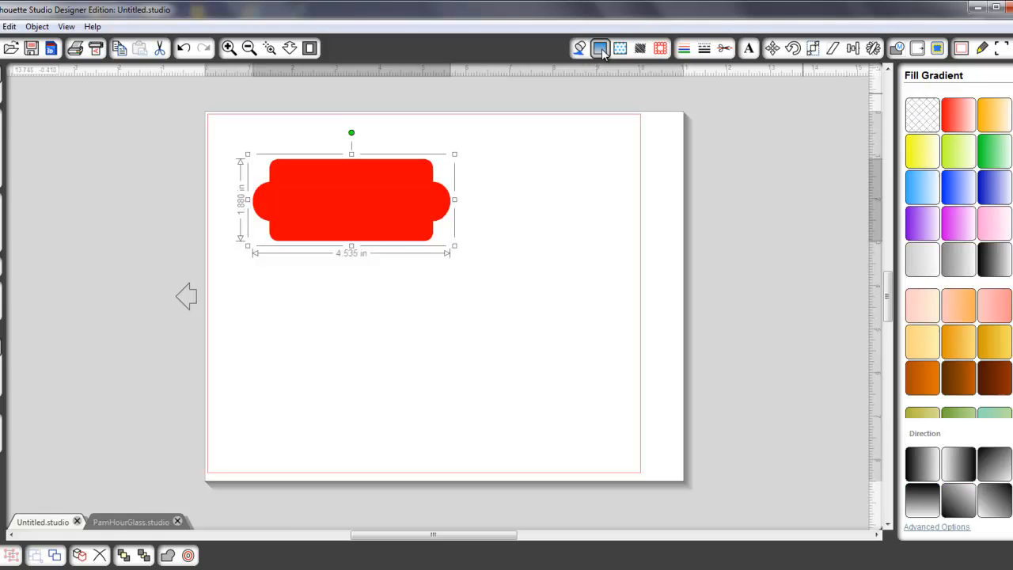
click(919, 207)
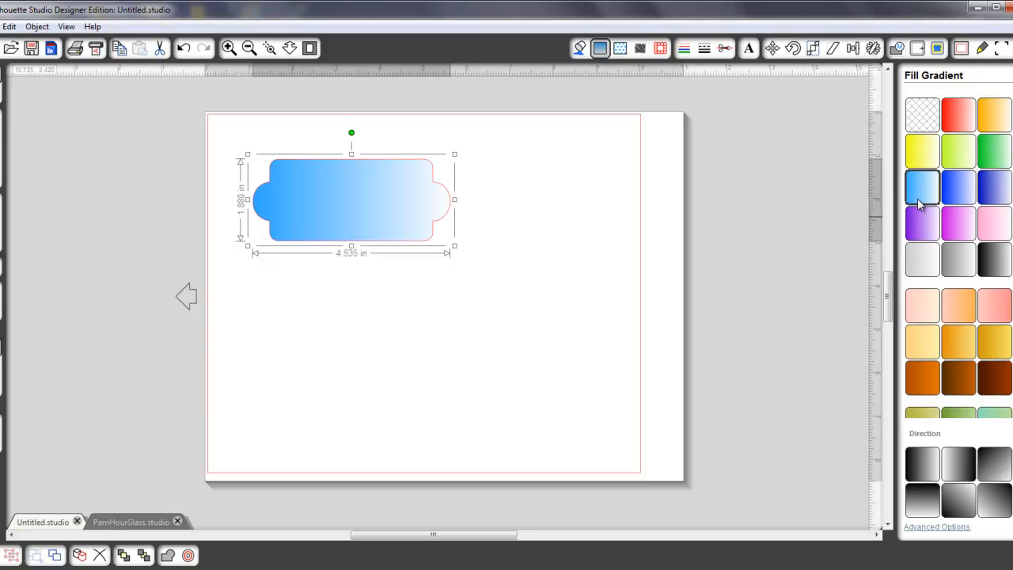
click(619, 48)
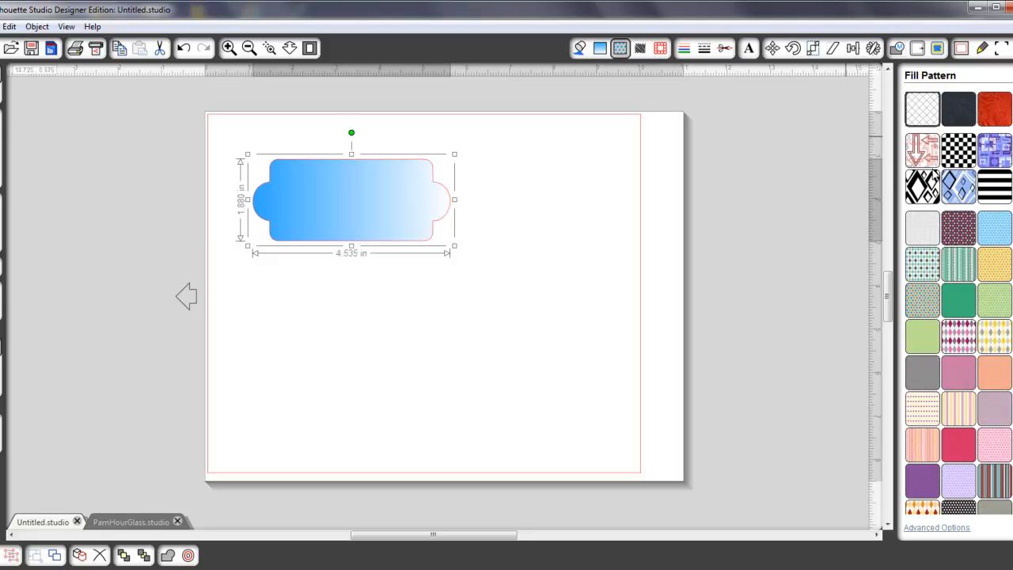
click(922, 234)
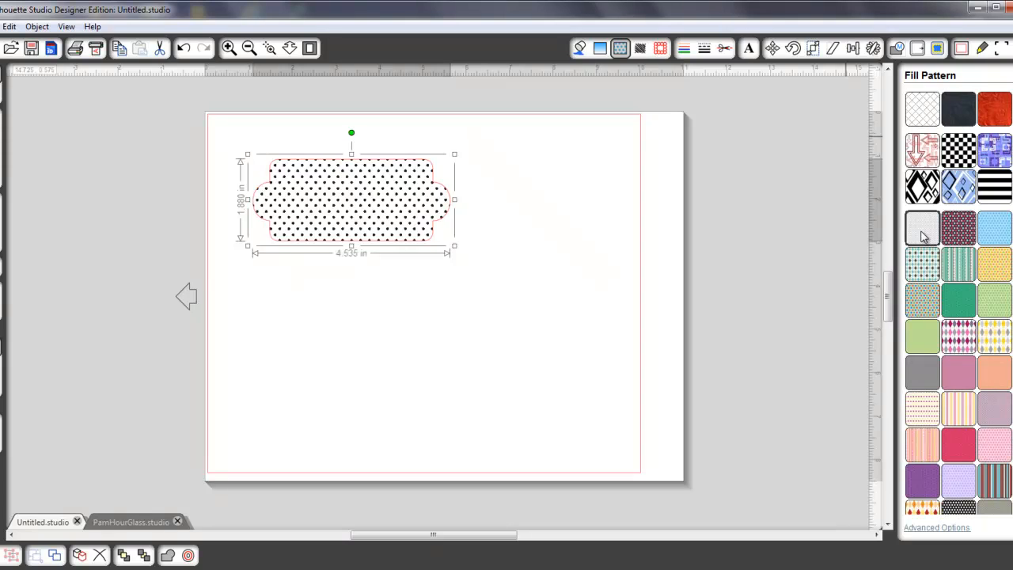
Give the label shape a custom rust-red fill, #A22800, using the advanced fill color options
click(580, 49)
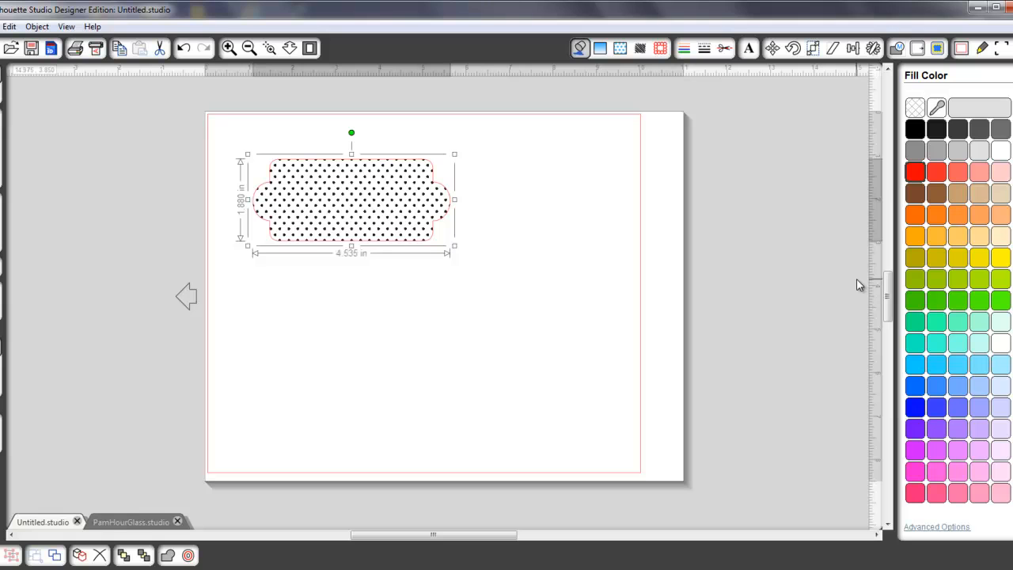
click(920, 527)
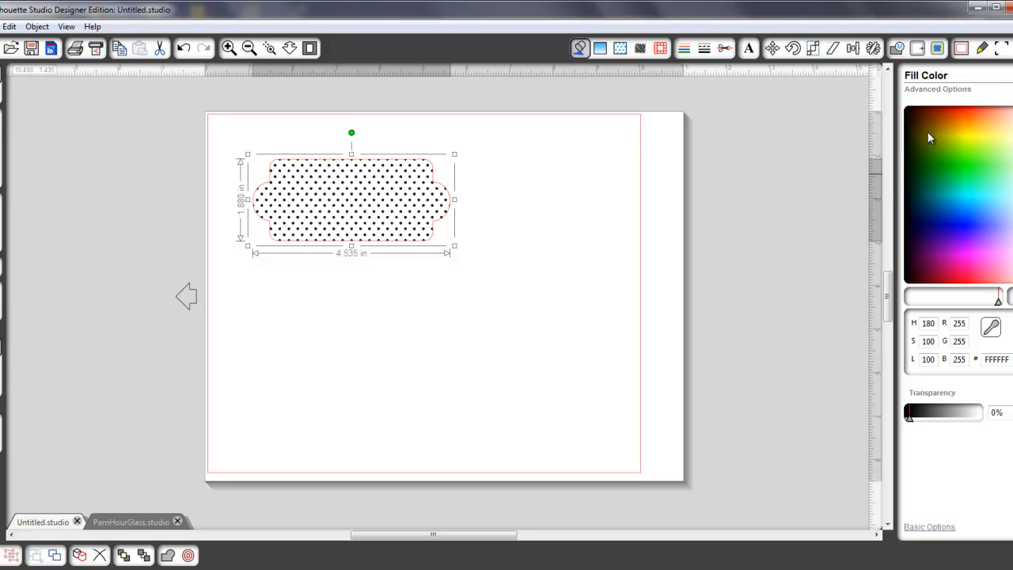
click(942, 112)
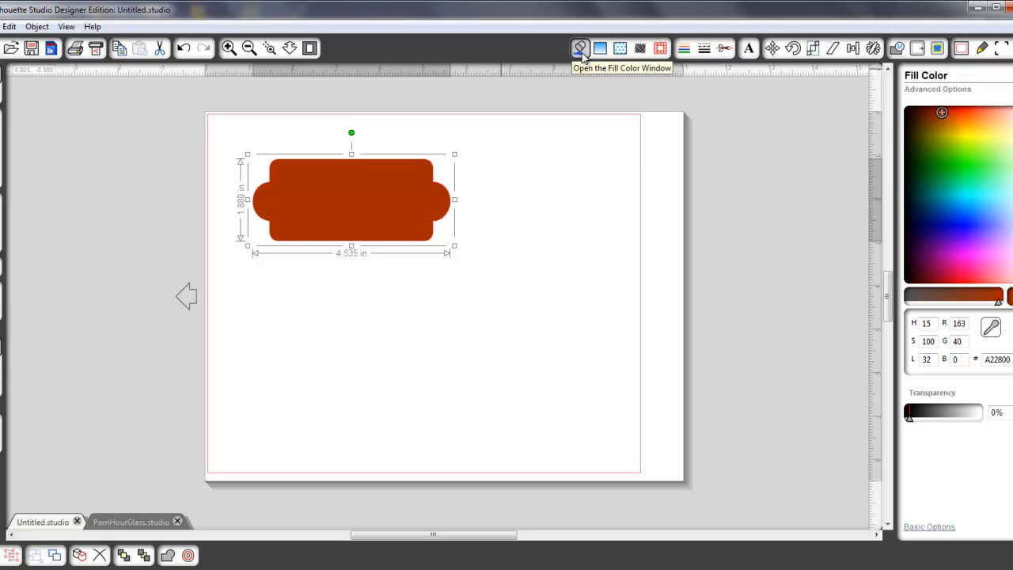
Refill the label shape with basic red and reduce the color's saturation to 83, producing #E01414
click(581, 49)
click(914, 179)
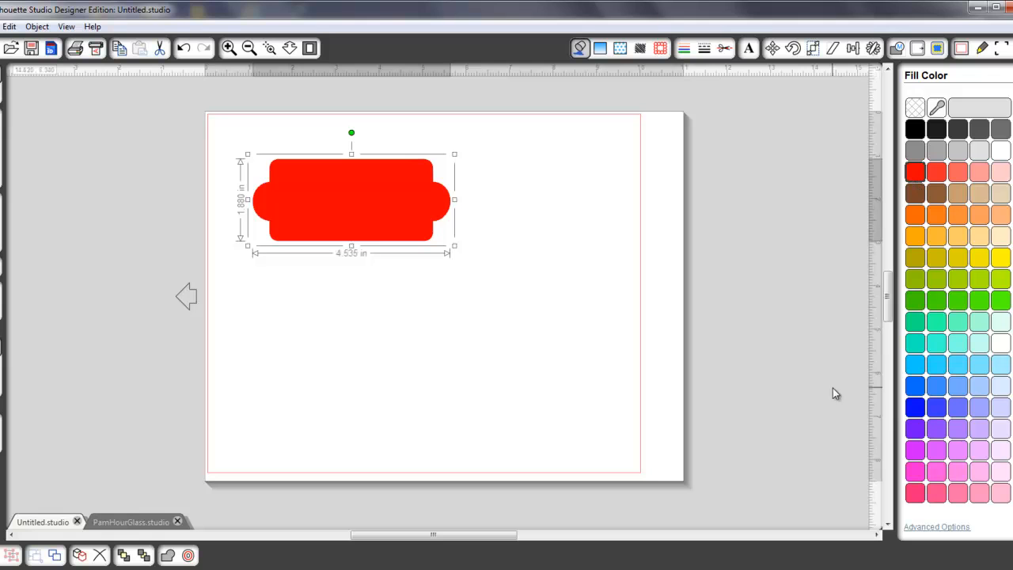
click(921, 524)
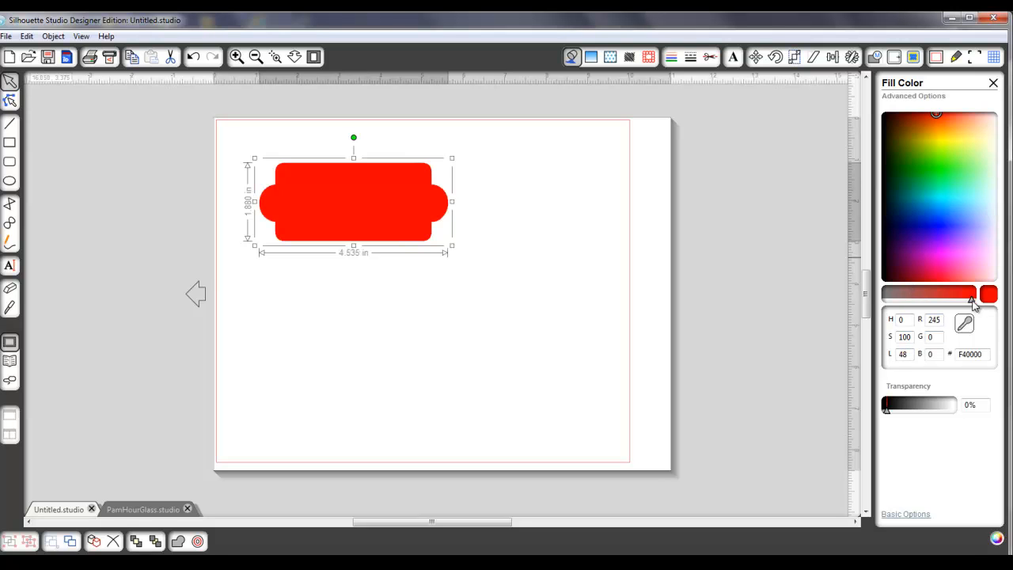
mouse_move(972, 300)
mouse_down()
mouse_move(919, 312)
mouse_move(967, 302)
mouse_move(942, 301)
mouse_move(959, 299)
mouse_up()
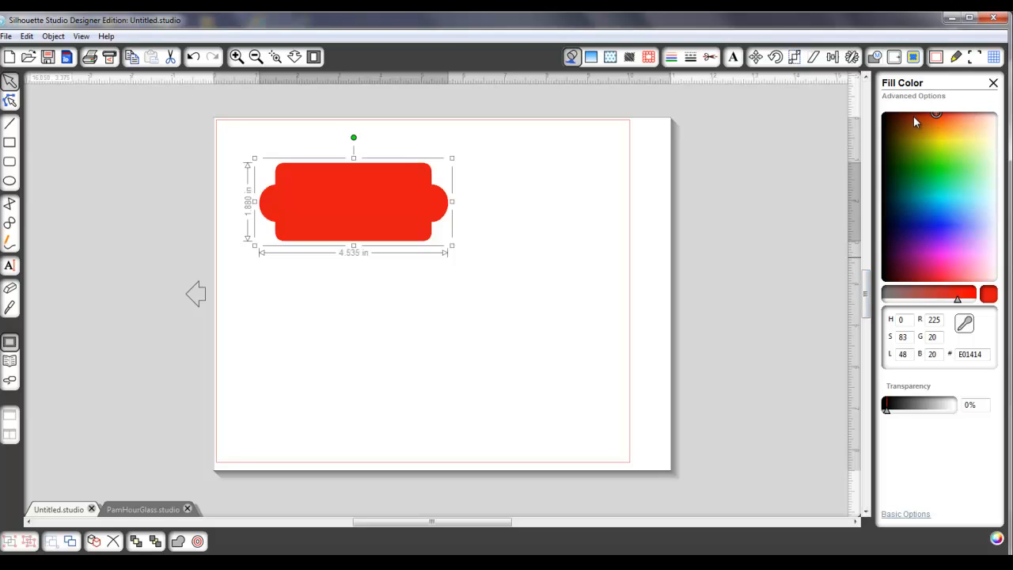
Darken the label's fill to brownish red #6E1909 and set its transparency to 62%
click(907, 117)
mouse_move(910, 118)
mouse_down()
mouse_move(924, 126)
mouse_move(941, 118)
mouse_move(902, 117)
mouse_up()
click(892, 115)
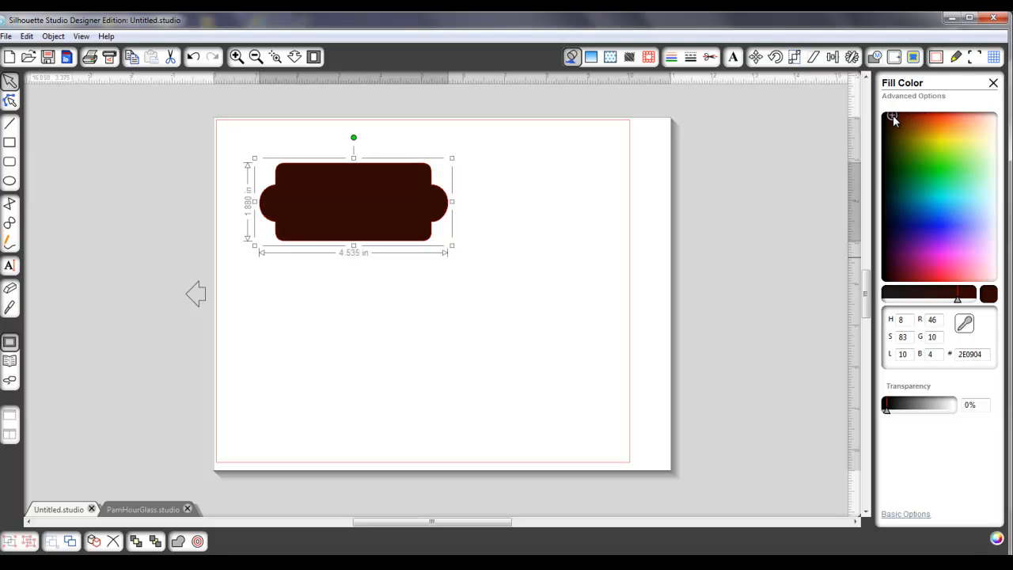
click(908, 117)
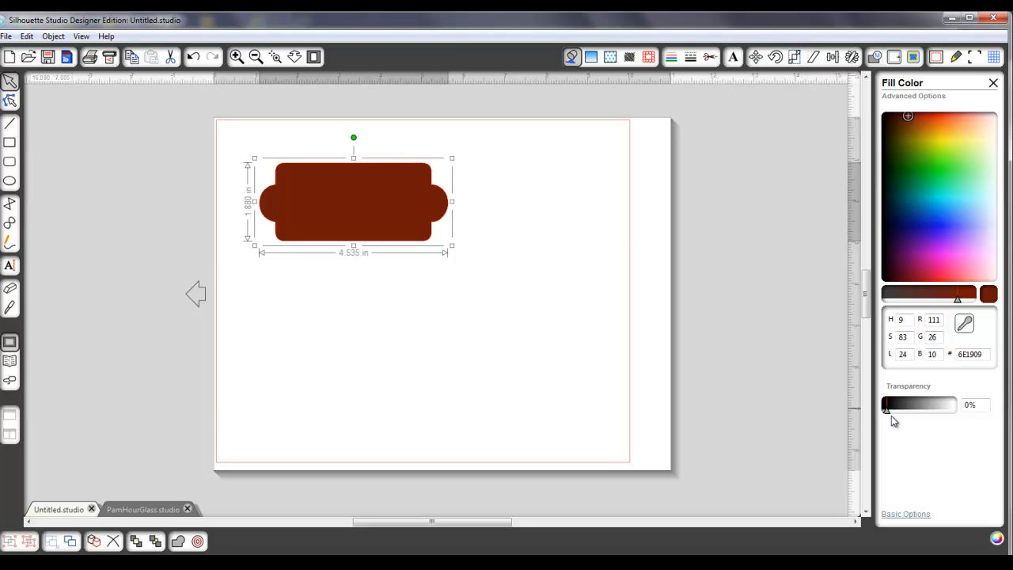
drag(888, 415, 927, 412)
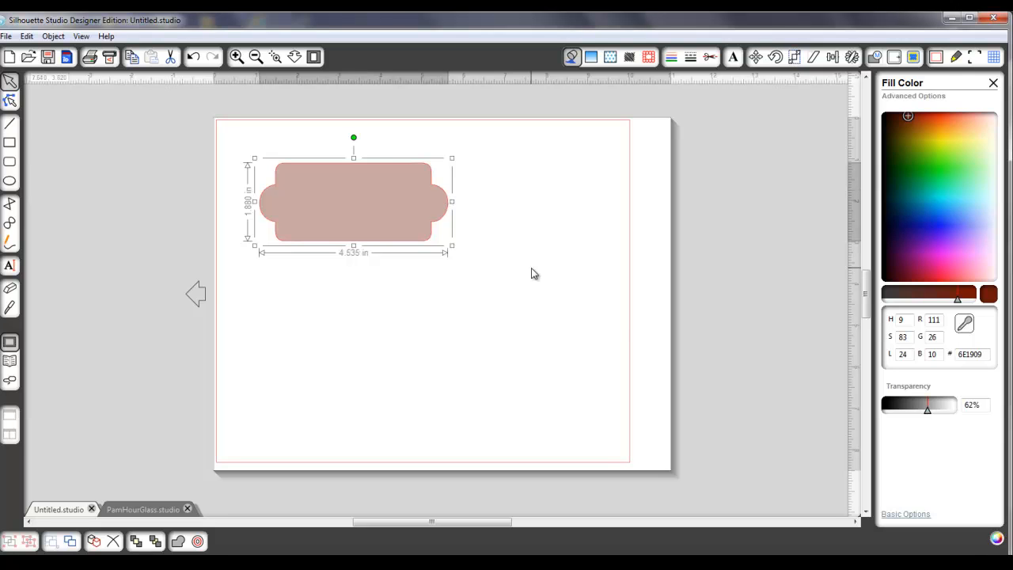
click(610, 321)
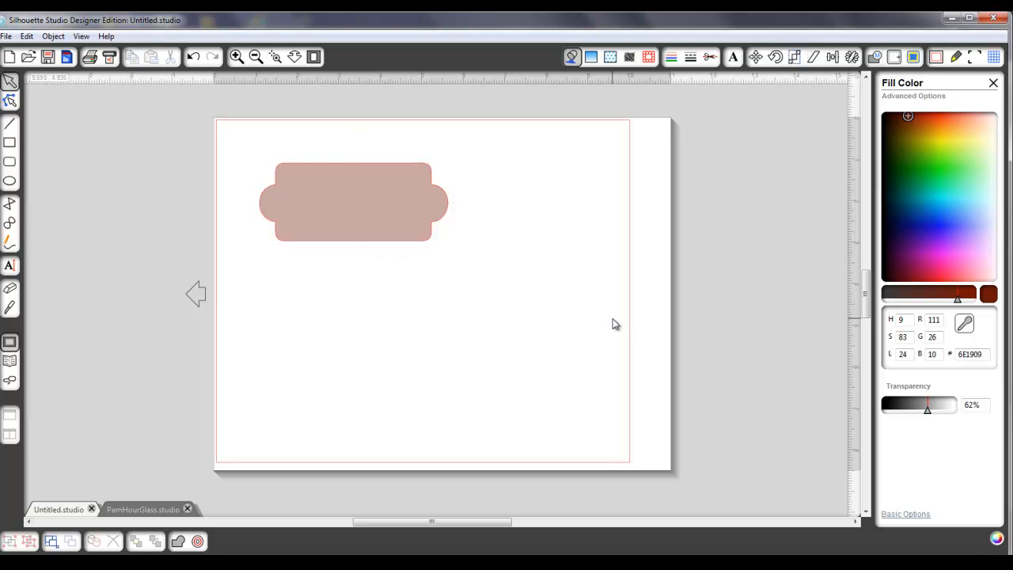
Duplicate the semi-transparent label and offset the copy down and to the right, partly overlapping the original
click(443, 196)
key(ctrl+c)
key(ctrl+v)
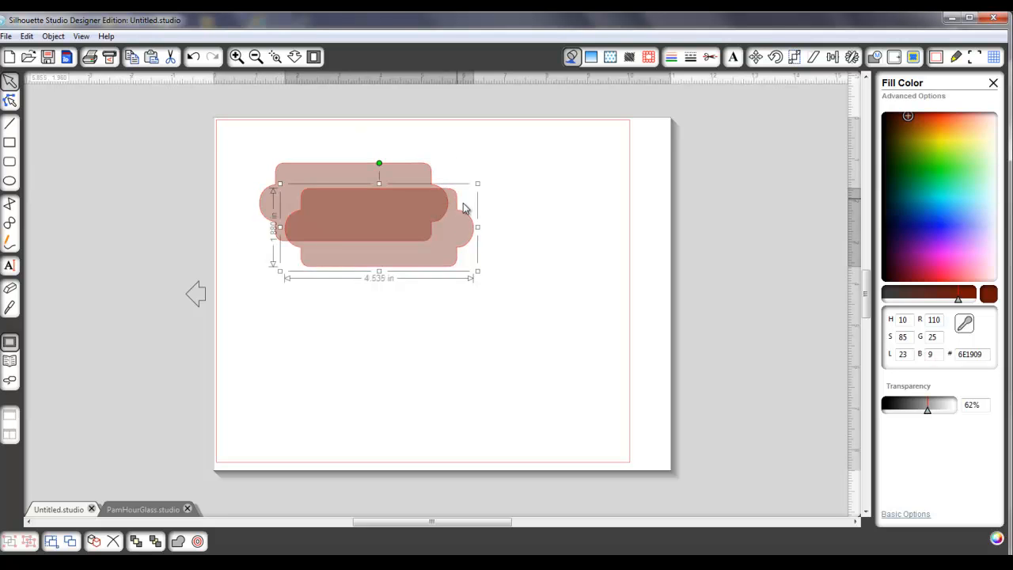
drag(465, 216, 490, 220)
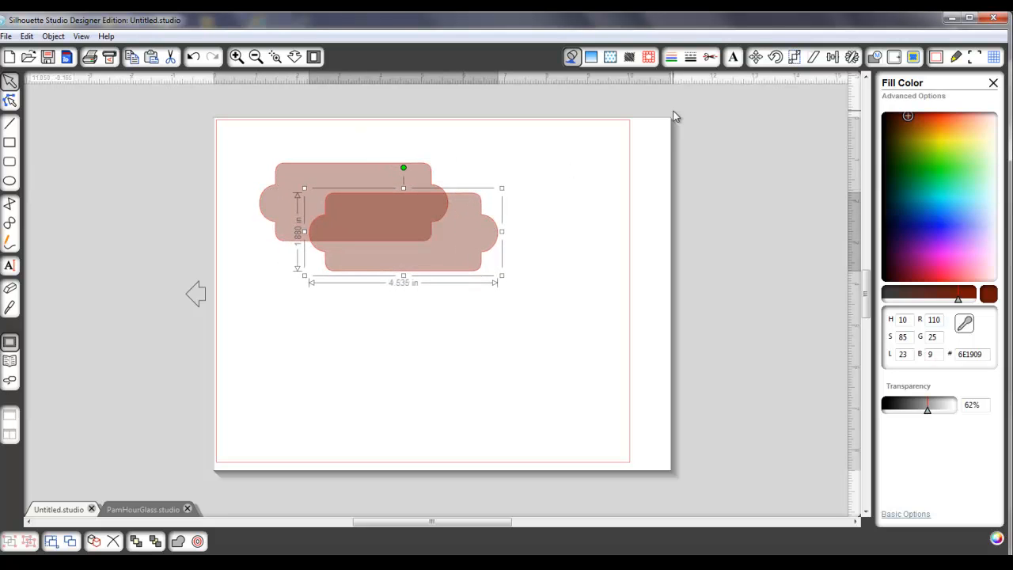
Set the copied label's transparency to 0% and move the semi-transparent original so it overlaps the copy's right end
drag(928, 413, 883, 410)
drag(413, 171, 644, 320)
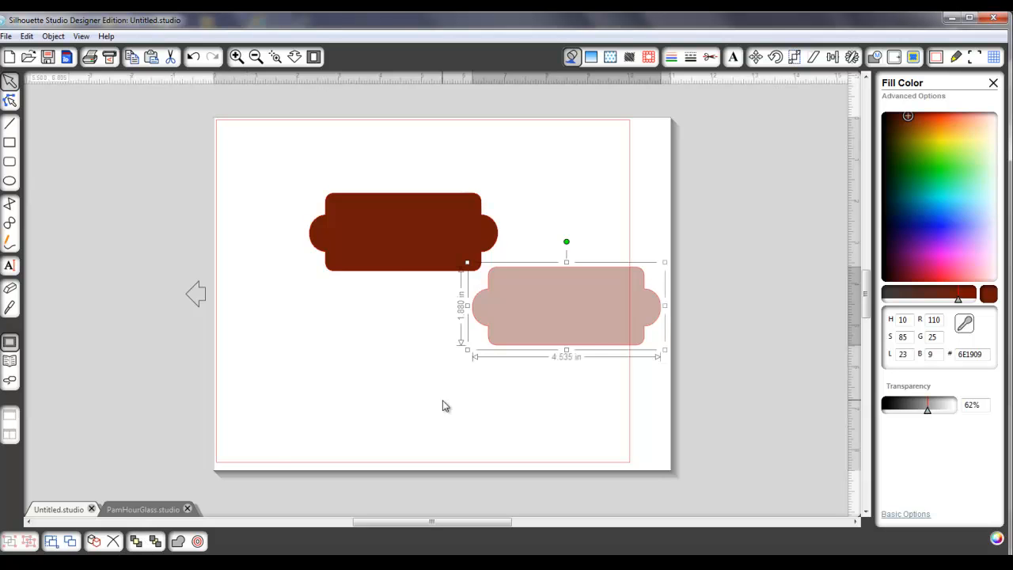
drag(593, 337, 543, 298)
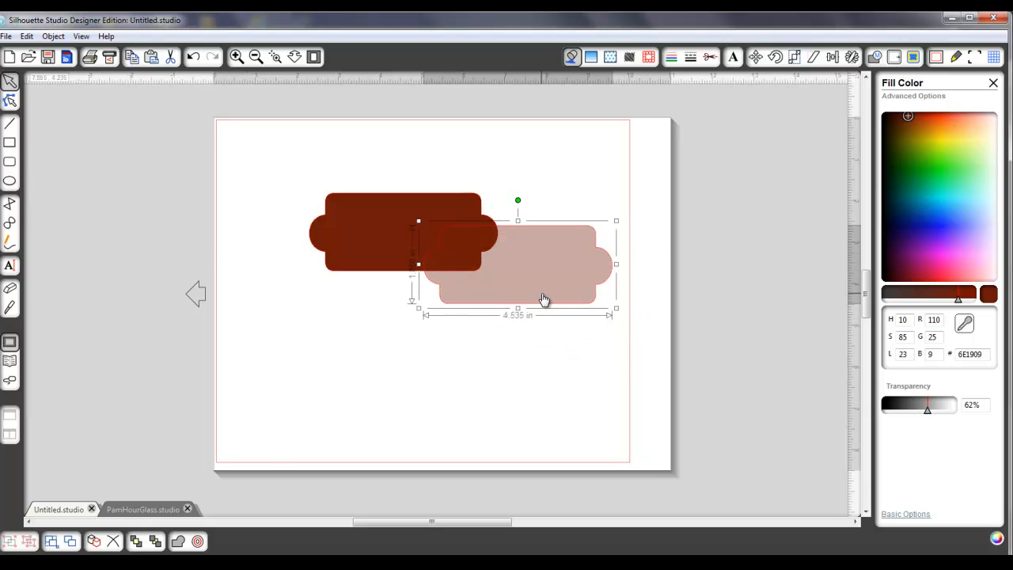
drag(513, 245, 497, 198)
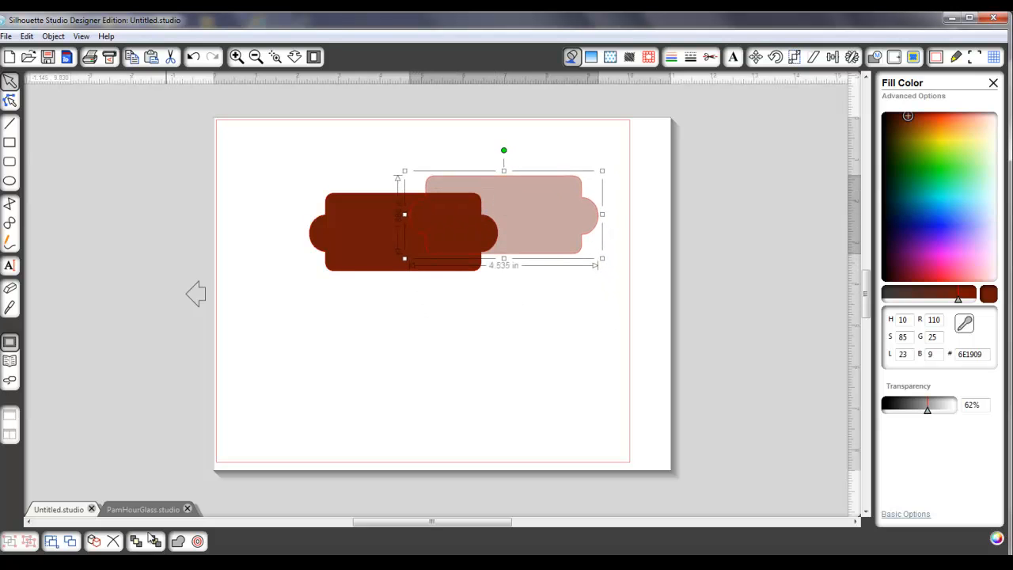
In the PamHourGlass.studio document, move the pebble-filled circle up and left so it overlaps the upper sand's edge
click(147, 510)
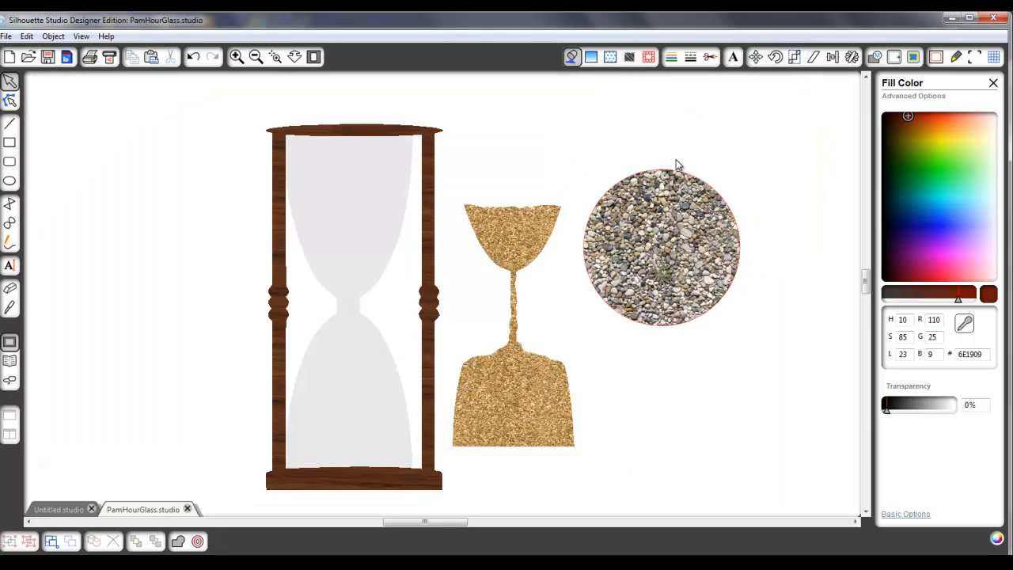
click(676, 179)
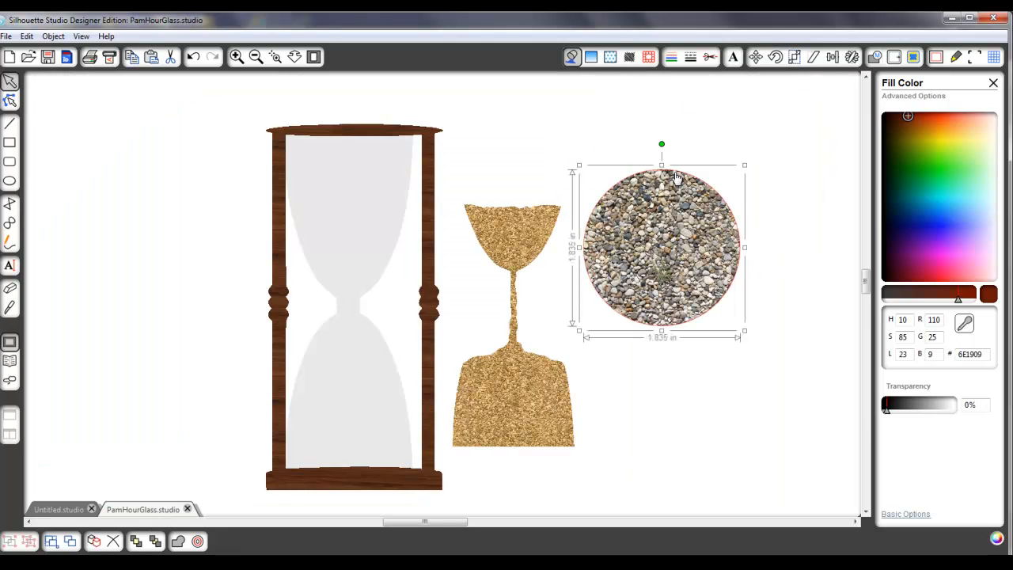
drag(676, 179, 640, 131)
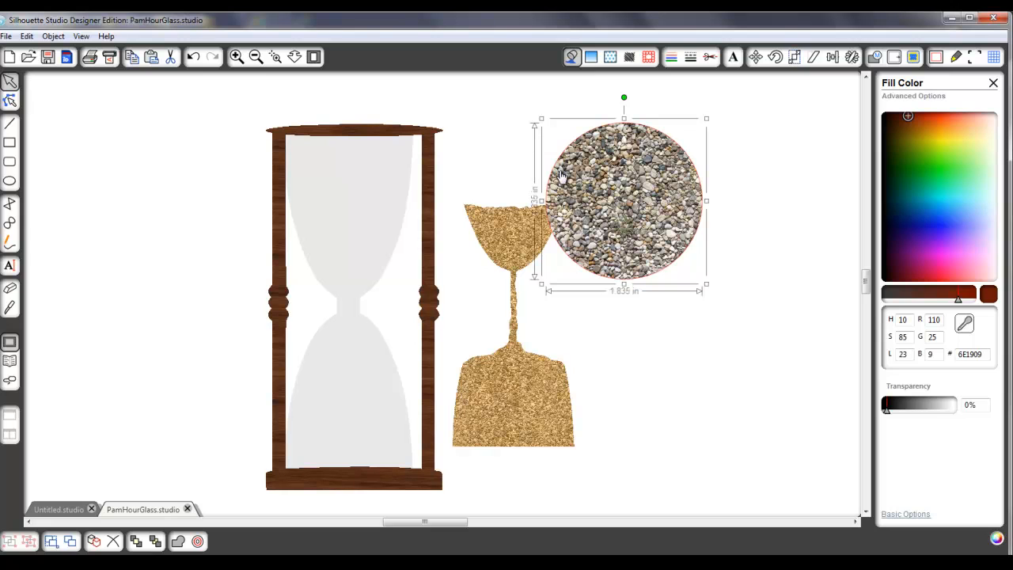
Duplicate the pebble-filled circle and place the copy to the right, partly overlapping the original
click(609, 58)
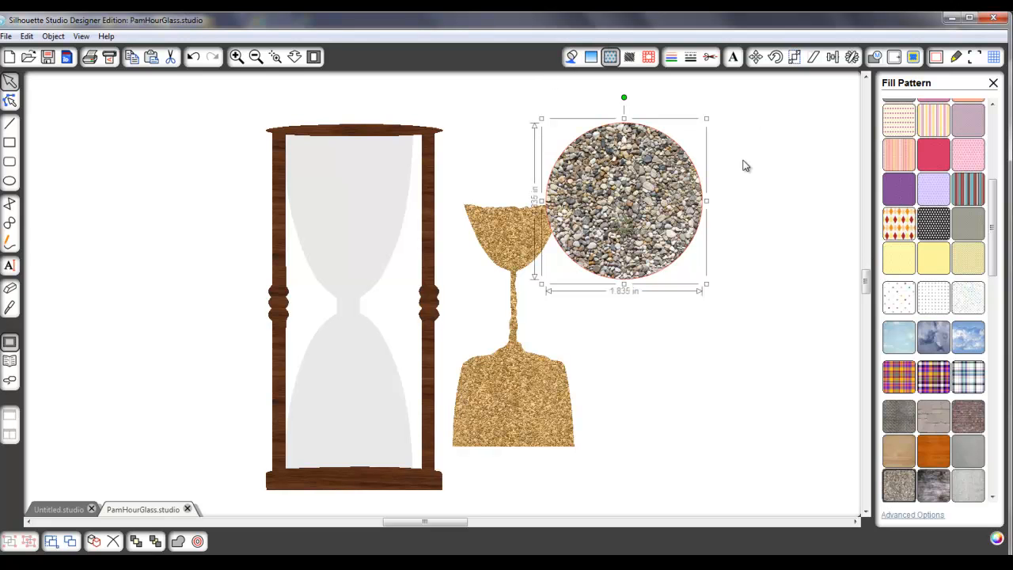
key(ctrl+d)
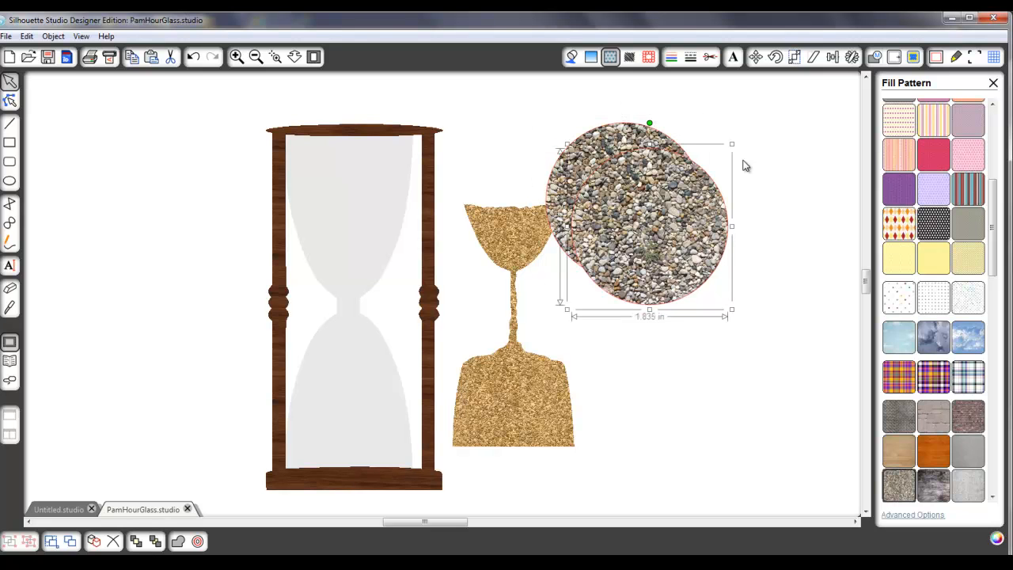
drag(705, 218, 769, 201)
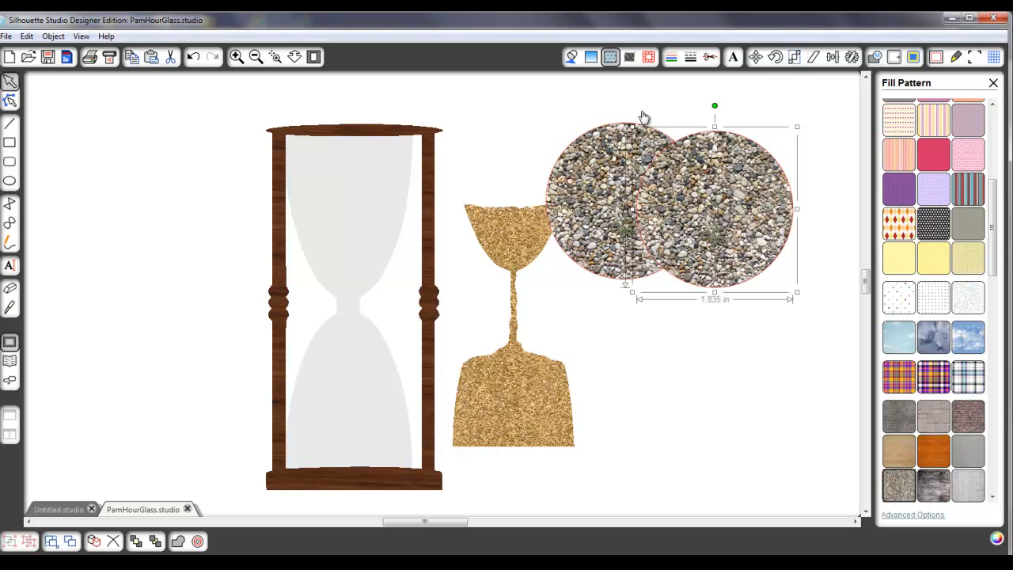
Fill the front pebble circle with solid orange (FFAA05) and raise its transparency so the fill becomes semi-transparent
click(572, 58)
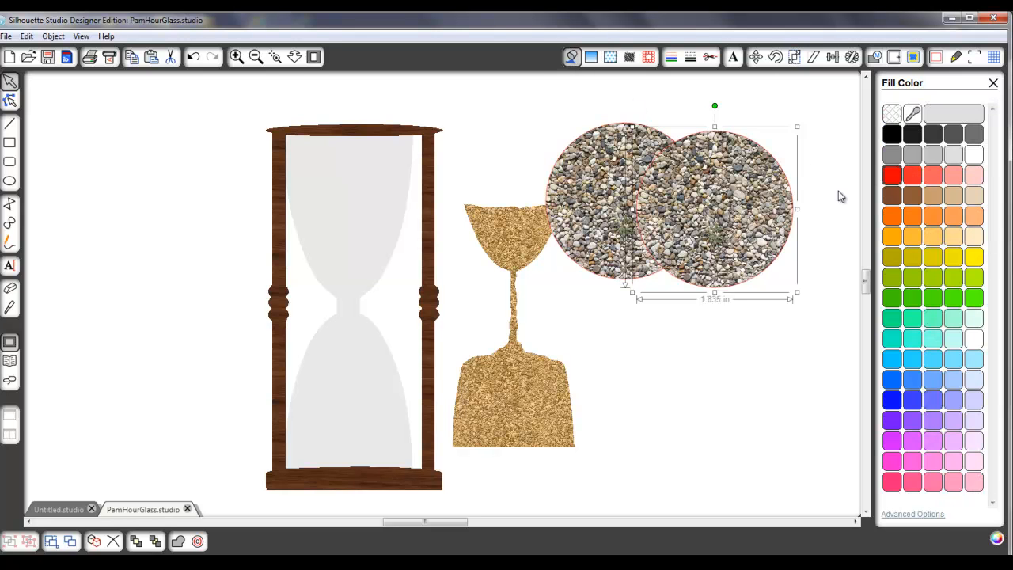
click(900, 239)
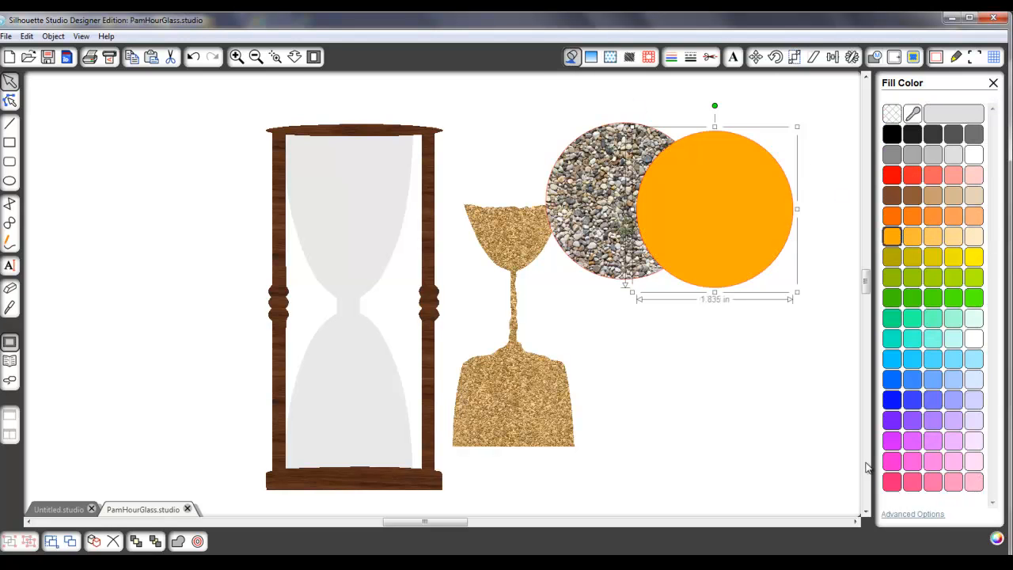
click(894, 514)
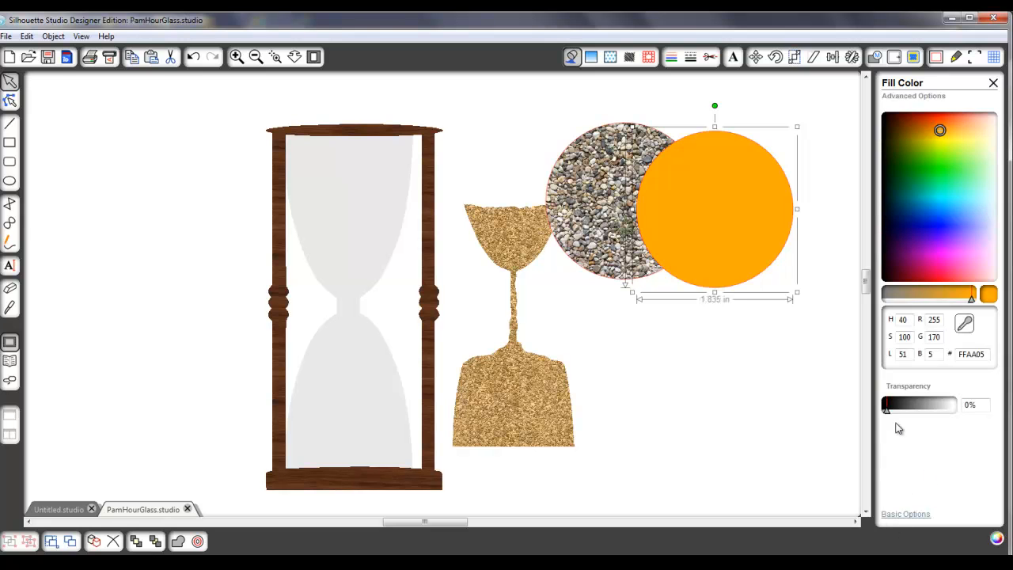
drag(890, 417, 917, 410)
Centralize the semi-transparent orange circle and the pebble-filled circle on each other, and deselect them
drag(507, 108, 807, 333)
click(831, 57)
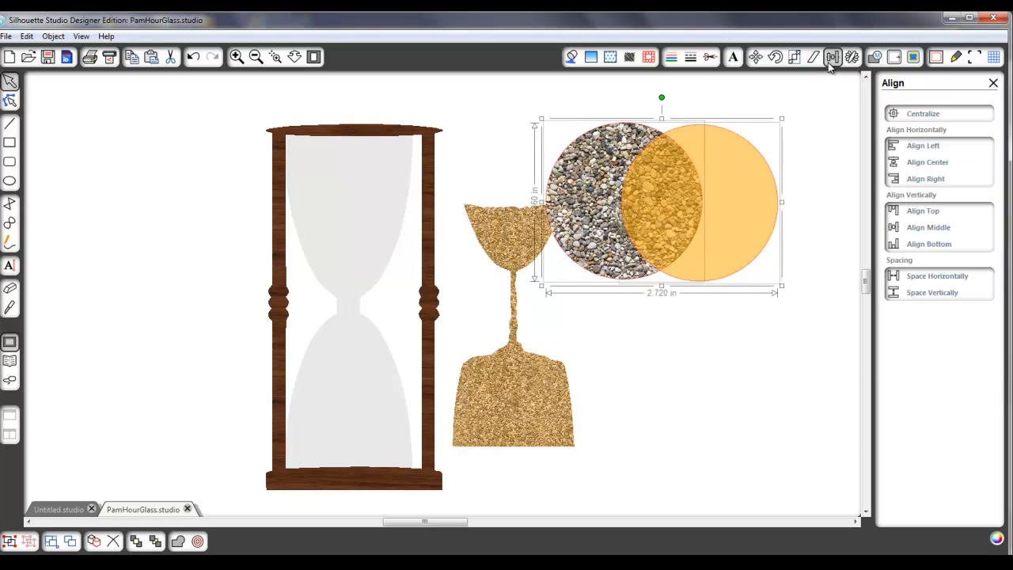
click(912, 119)
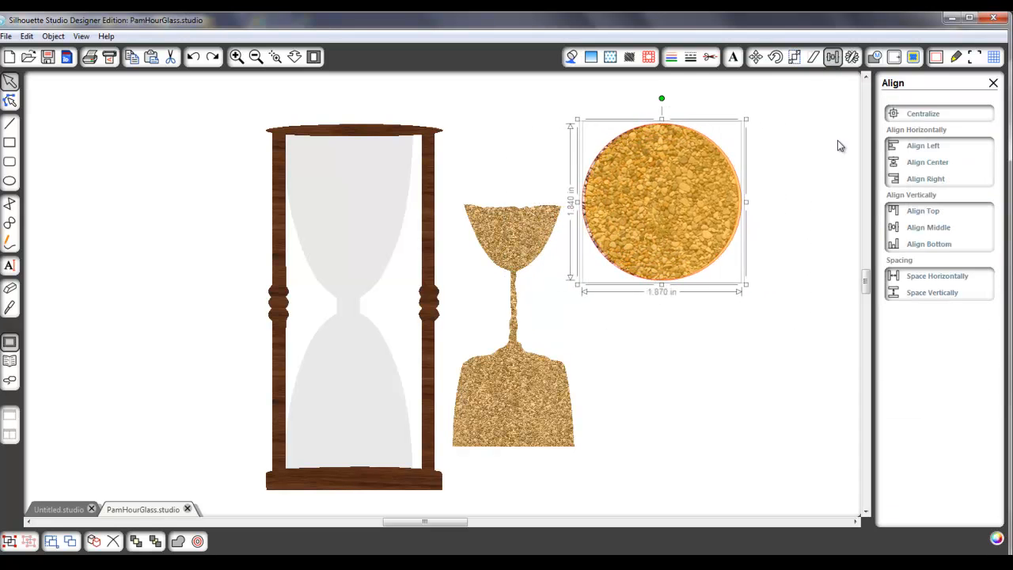
click(736, 111)
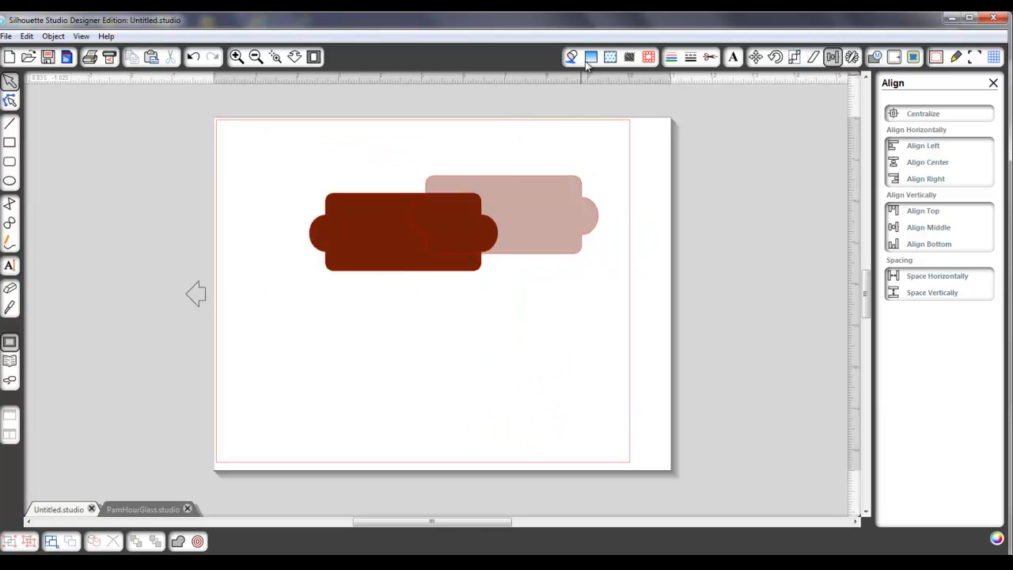
In the Untitled.studio document, fill the semi-transparent label with the light-blue-to-white gradient
click(590, 56)
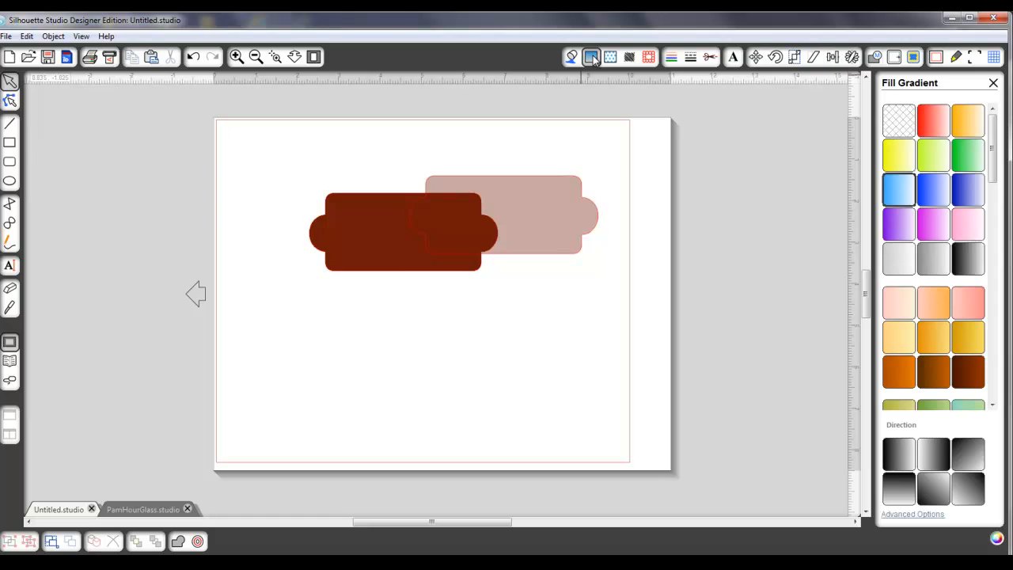
click(587, 209)
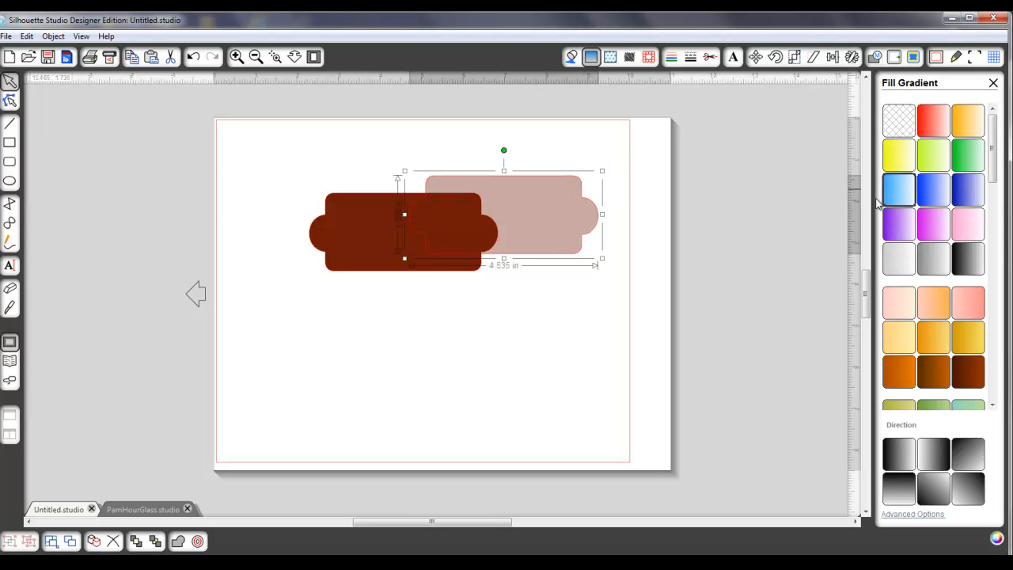
click(900, 189)
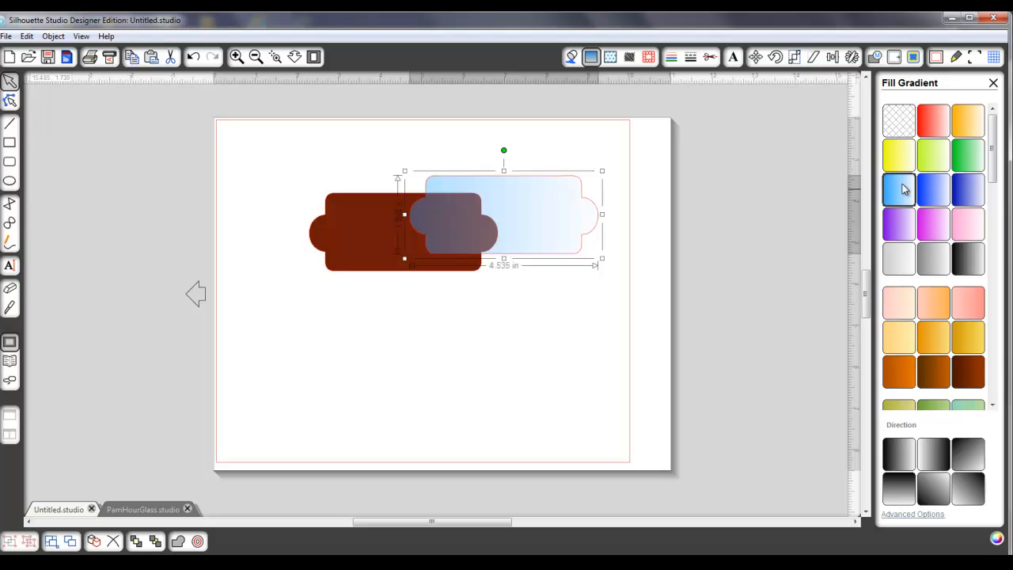
Set the blue gradient's transparency to 50% and its angle to -34°
click(894, 514)
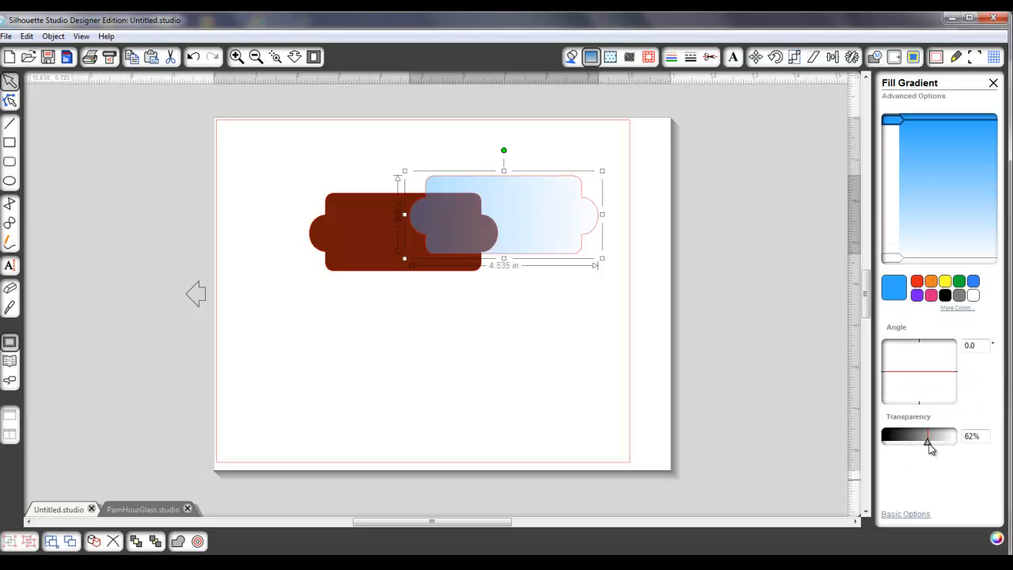
drag(929, 445, 920, 441)
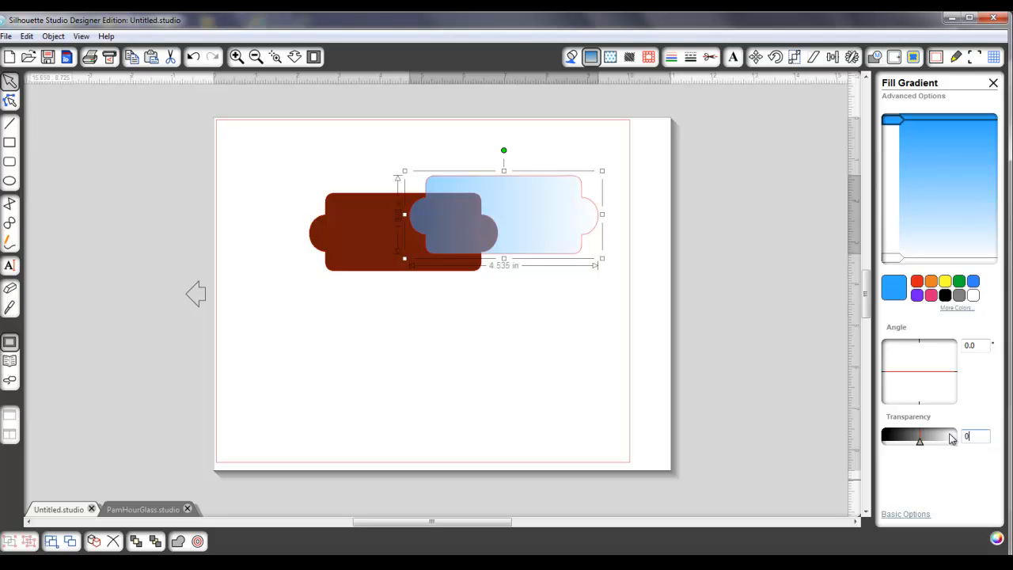
drag(953, 376, 953, 349)
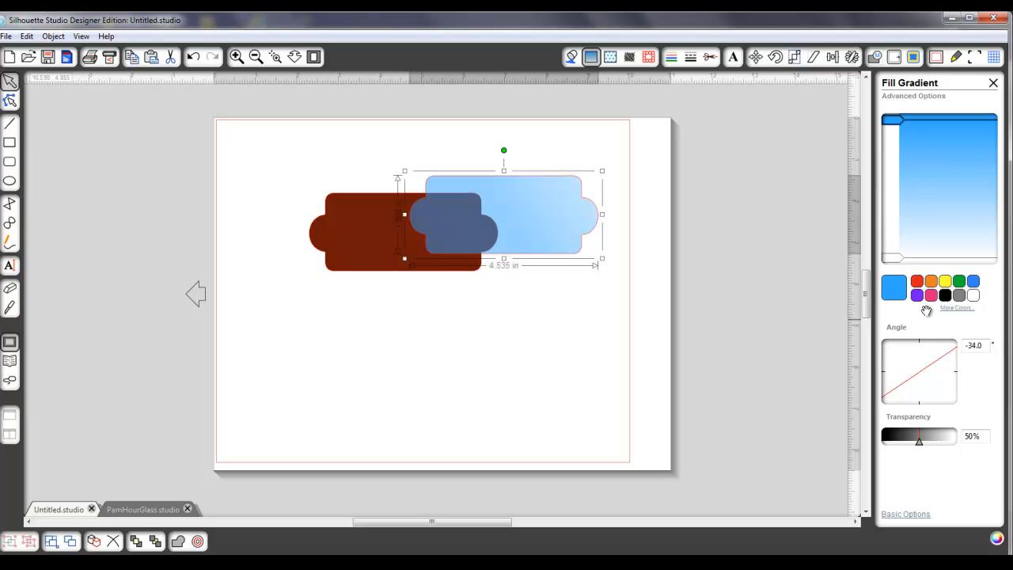
Change the label's fill to the purple-to-white gradient with 0% transparency and an angle of -13°
click(905, 513)
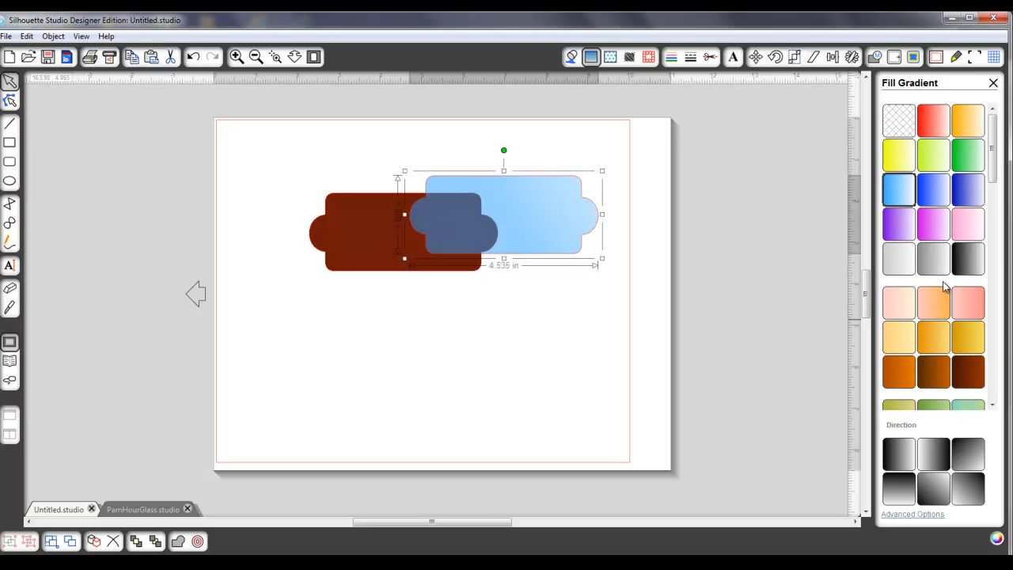
click(900, 224)
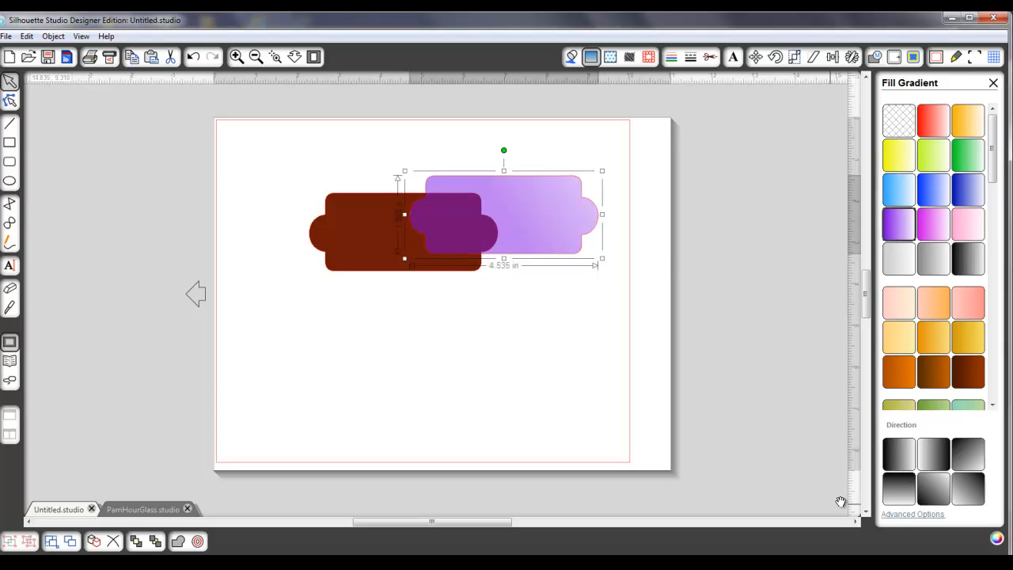
click(891, 514)
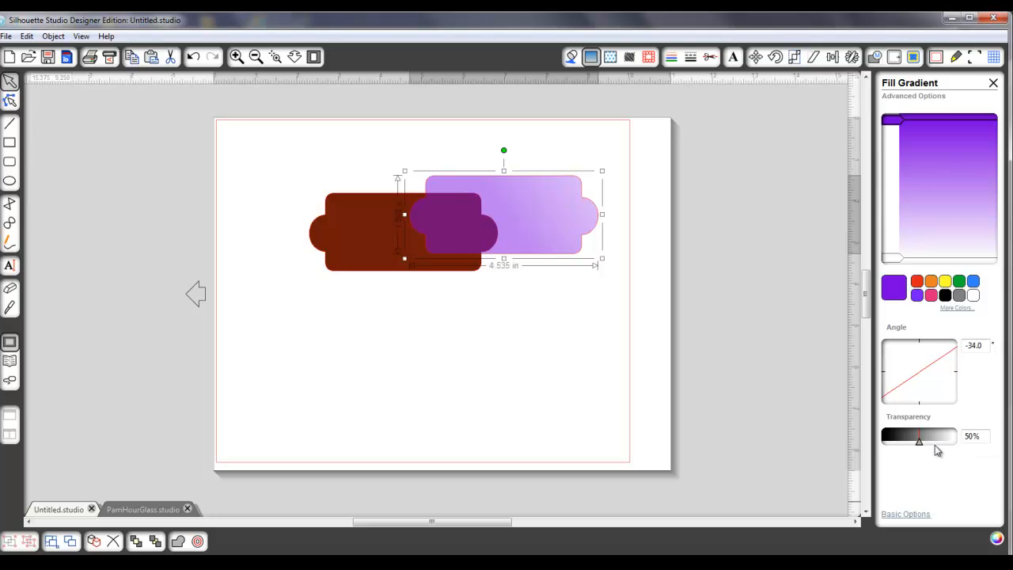
drag(982, 436, 949, 436)
text(0)
key(Return)
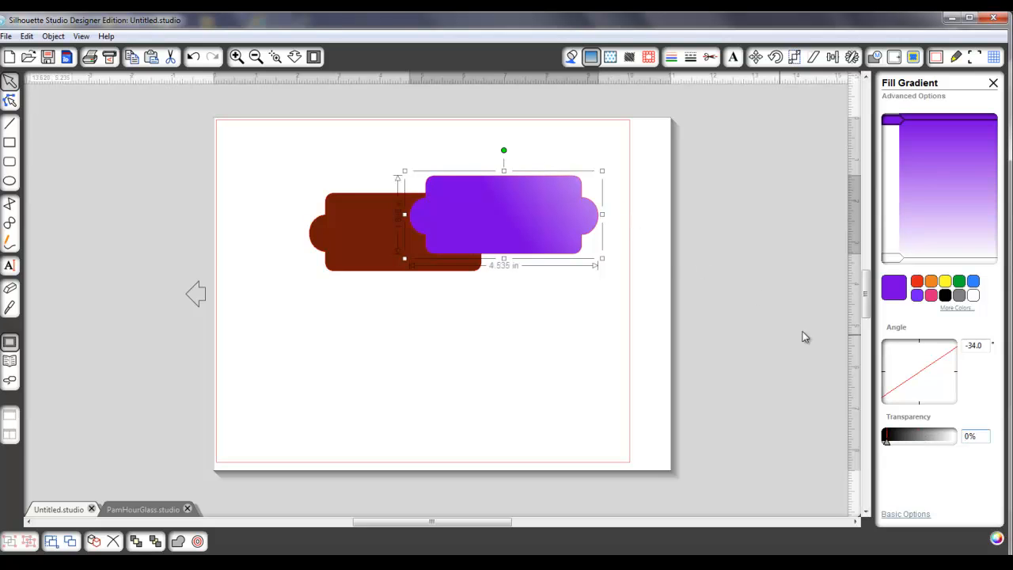
drag(955, 355, 958, 368)
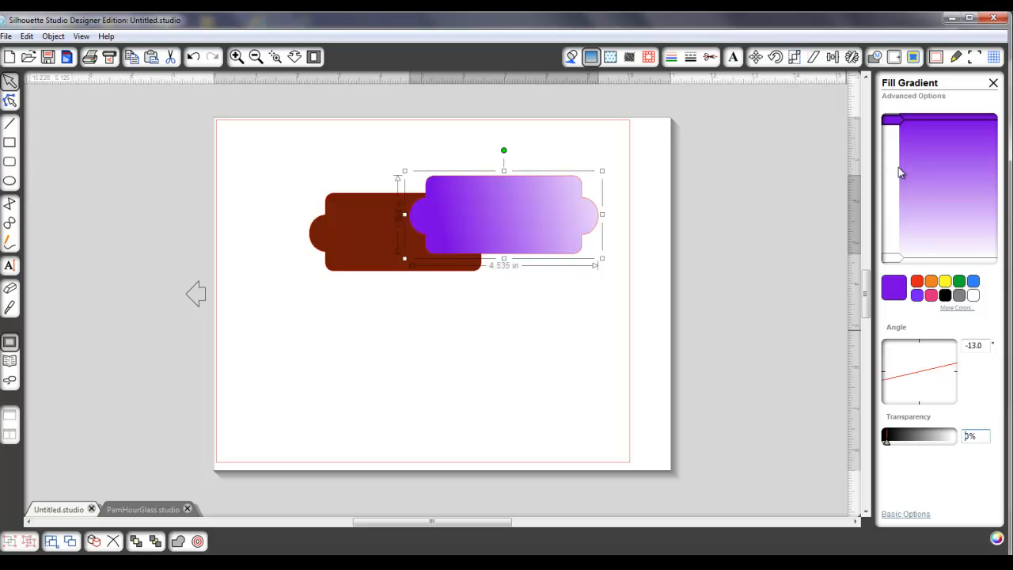
Add an orange colour stop near the gradient's purple end and two pink stops farther along toward the white end
click(899, 146)
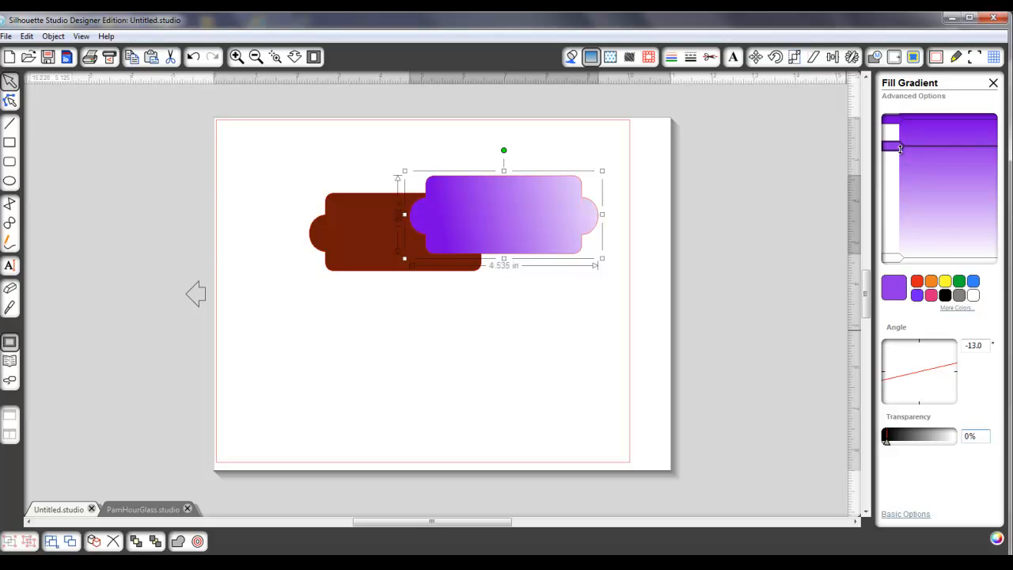
click(931, 281)
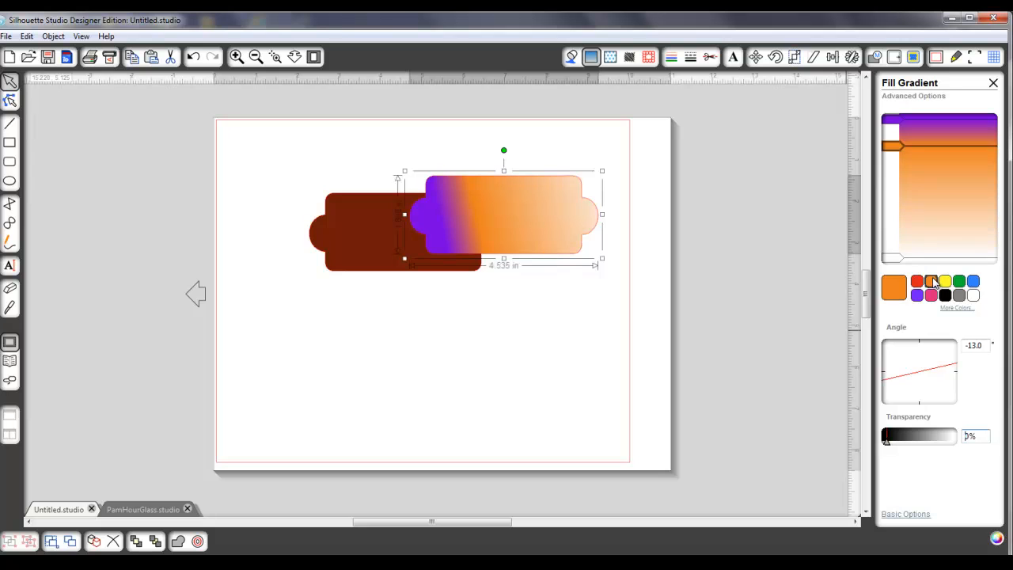
click(899, 182)
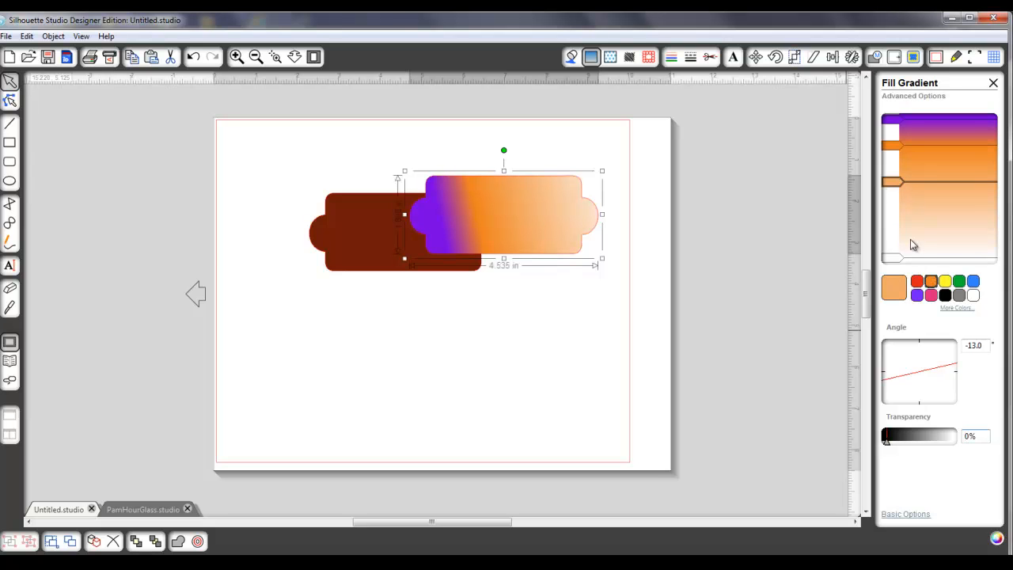
click(931, 295)
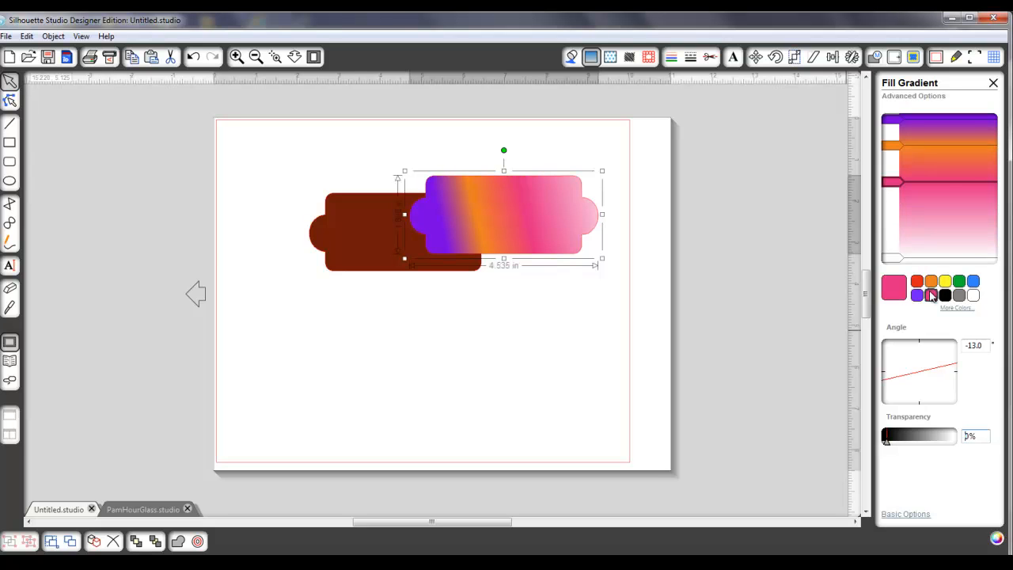
click(899, 229)
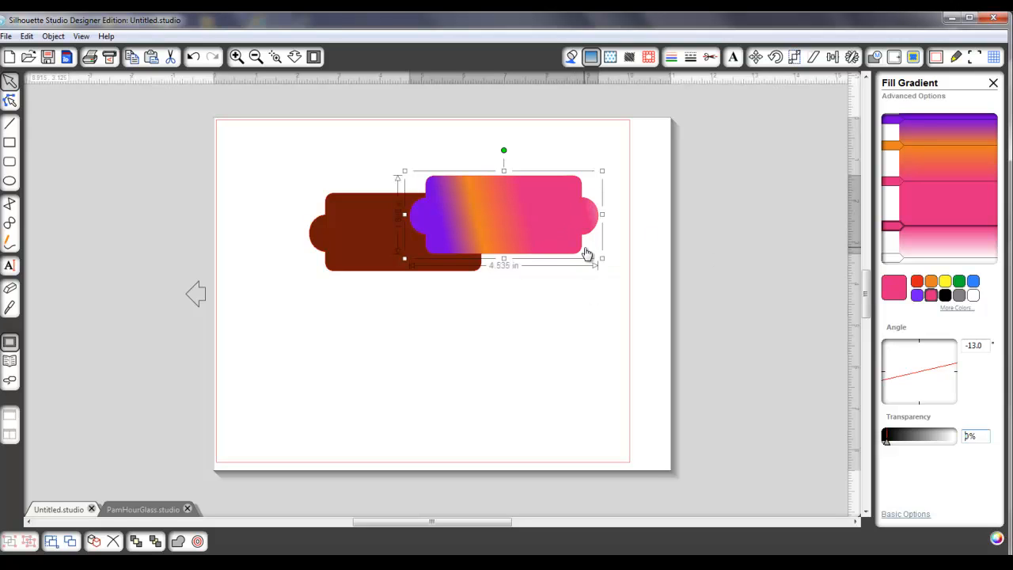
Move the gradient label up and left over the brown label, and fill it with the dark blue floral pattern from My Patterns
drag(583, 256, 537, 219)
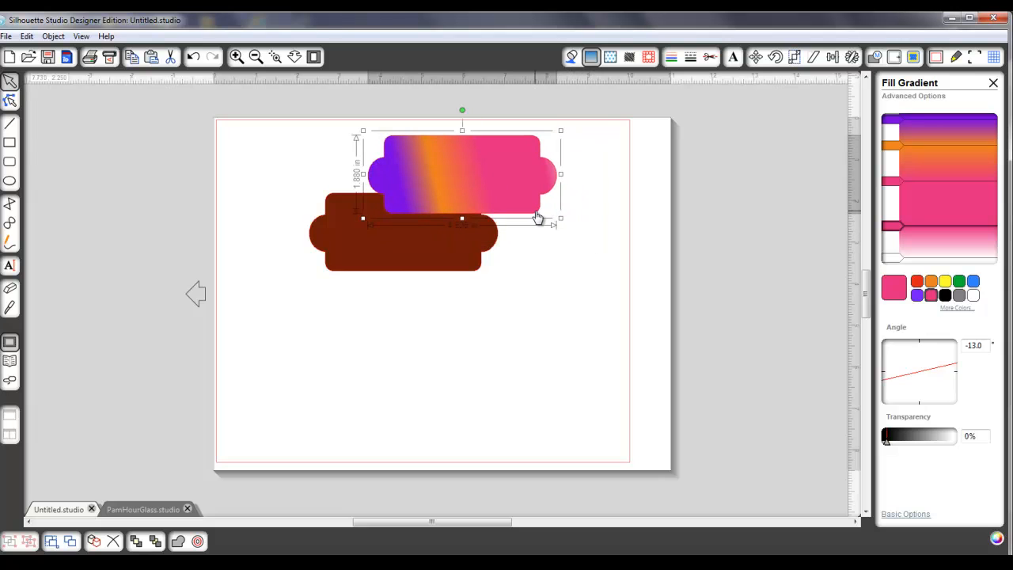
click(611, 56)
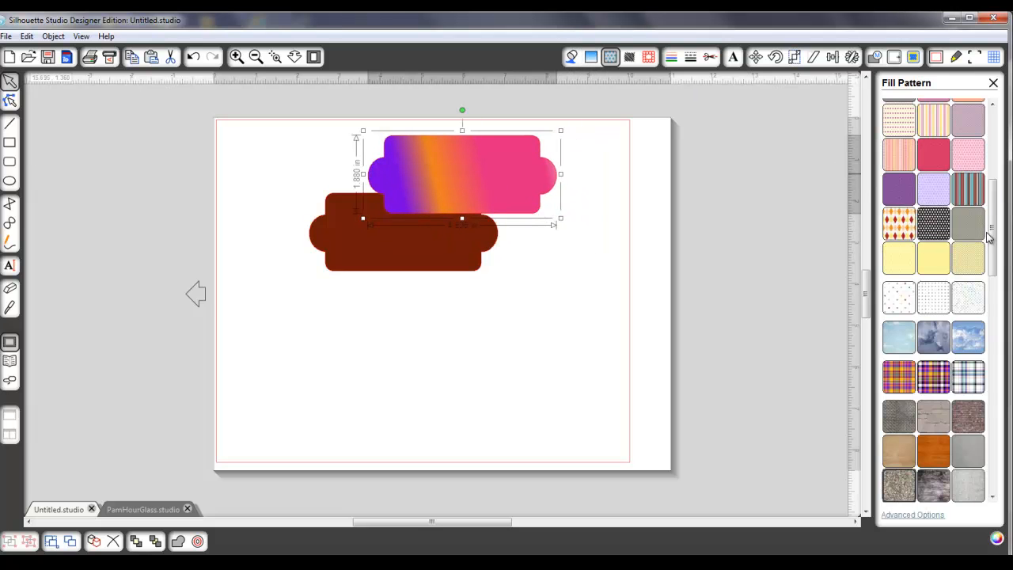
click(927, 514)
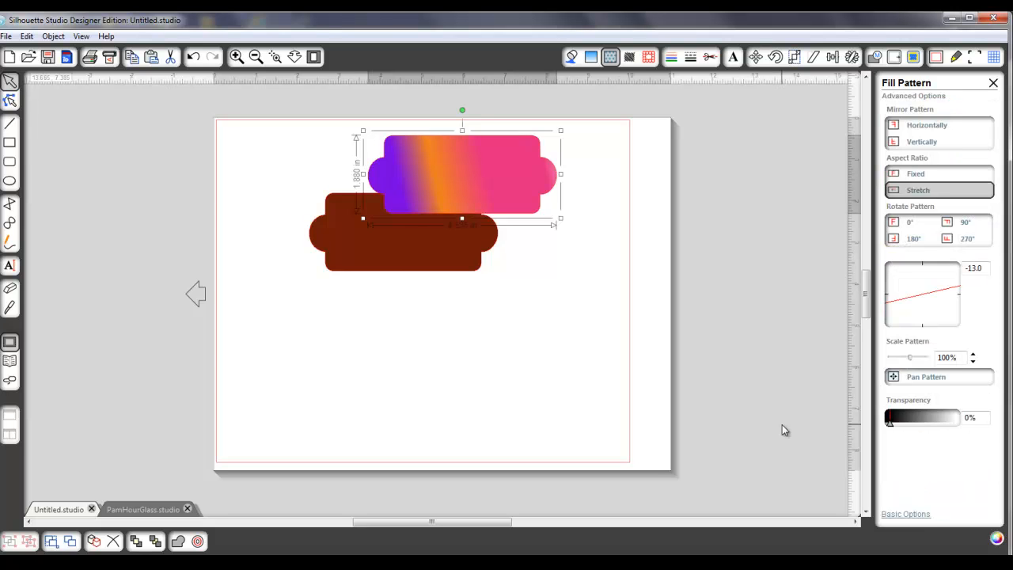
click(611, 57)
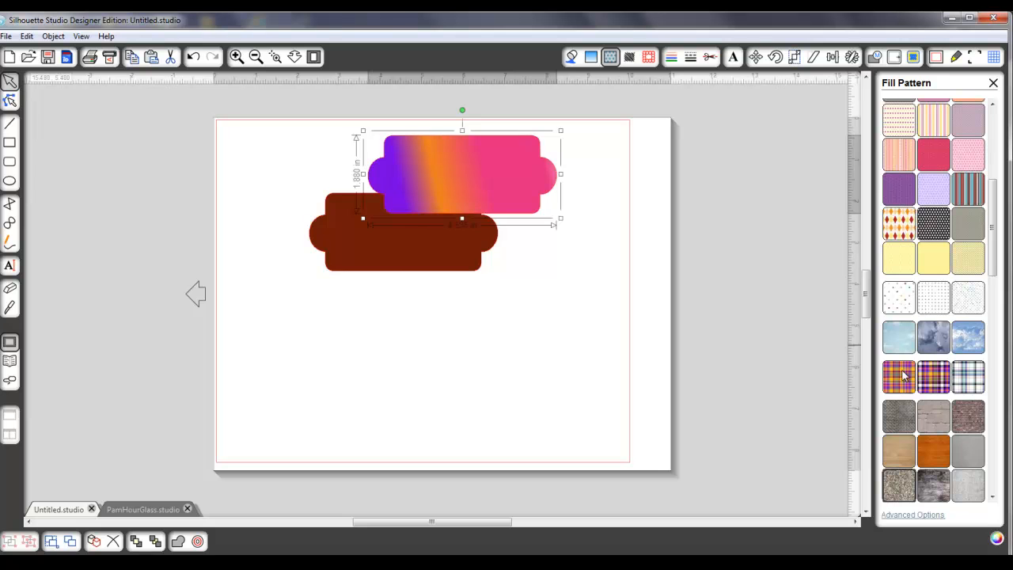
drag(994, 267, 992, 361)
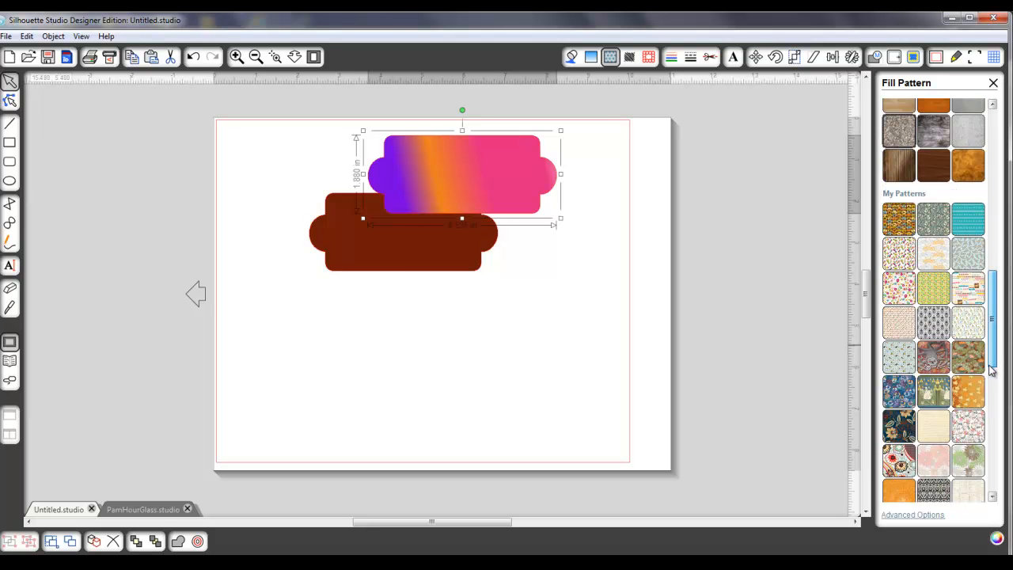
scroll(992, 369, down, 1)
scroll(900, 400, down, 3)
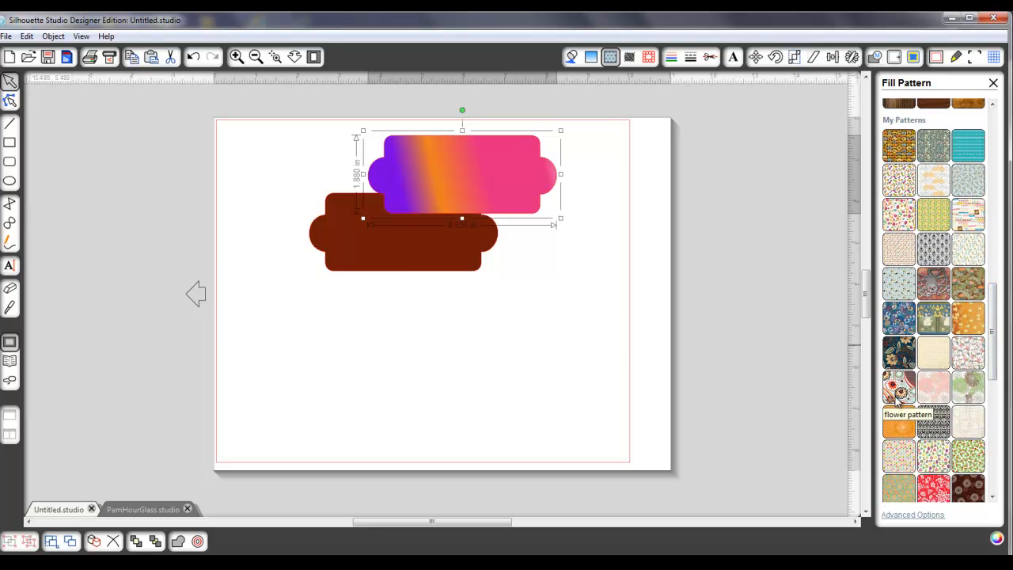
click(905, 358)
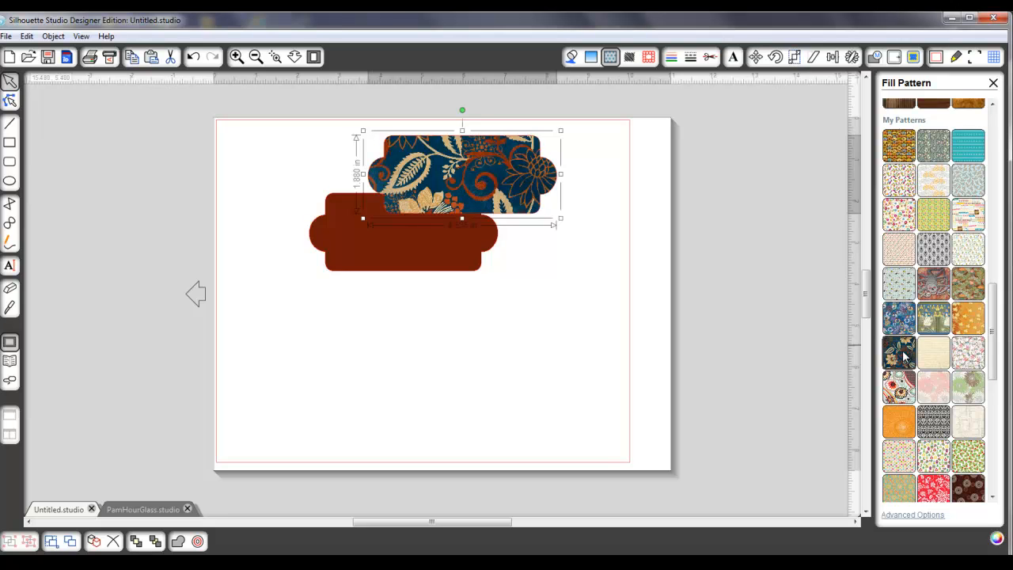
Rotate the label's floral pattern to -38° and scale it to 46%
click(910, 514)
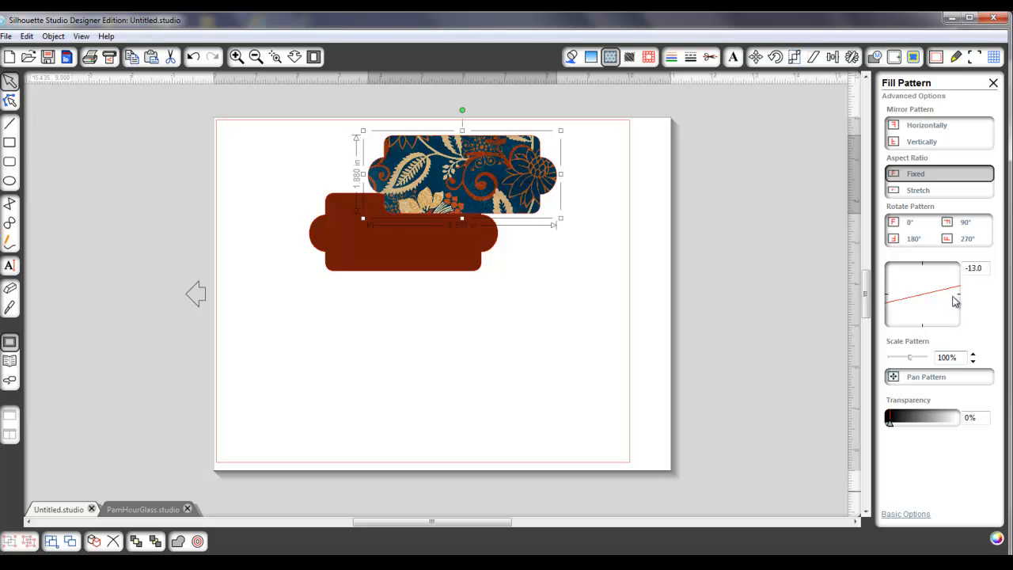
drag(954, 292, 951, 279)
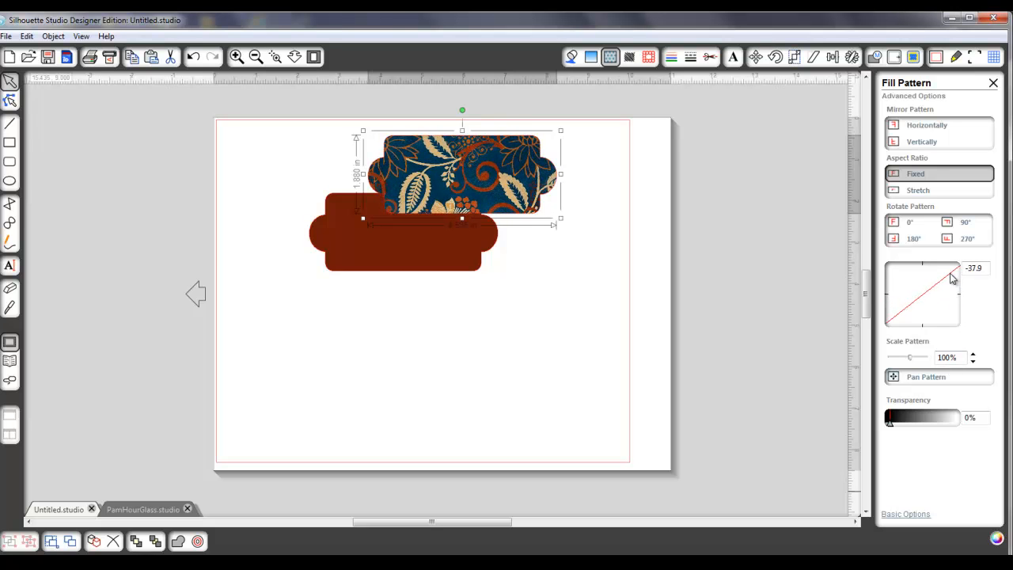
mouse_move(909, 361)
mouse_down()
mouse_move(930, 360)
mouse_move(905, 364)
mouse_up()
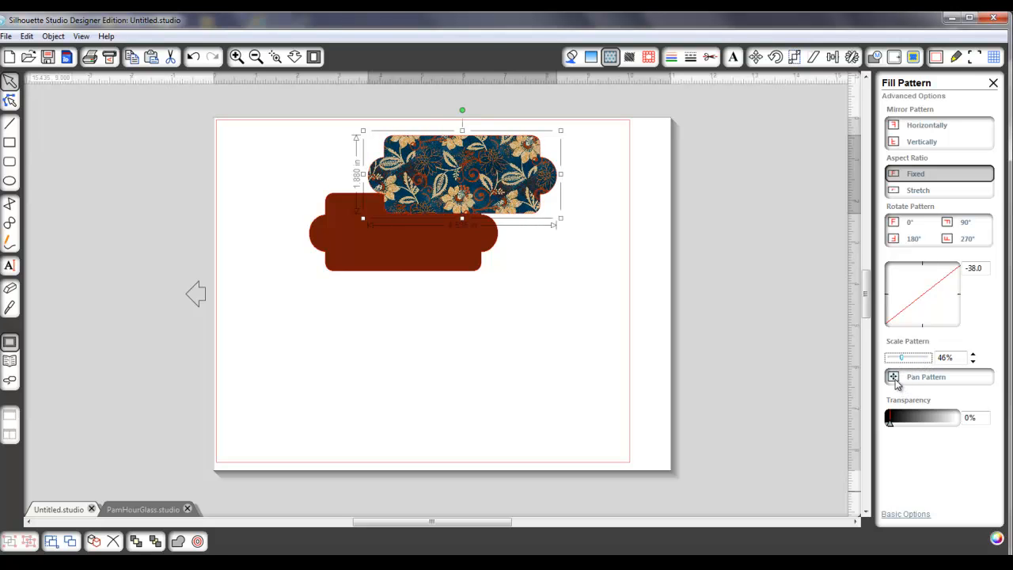
Enlarge the floral pattern beyond its original scale and pan it so the large cream flower sits near the label's centre
click(894, 381)
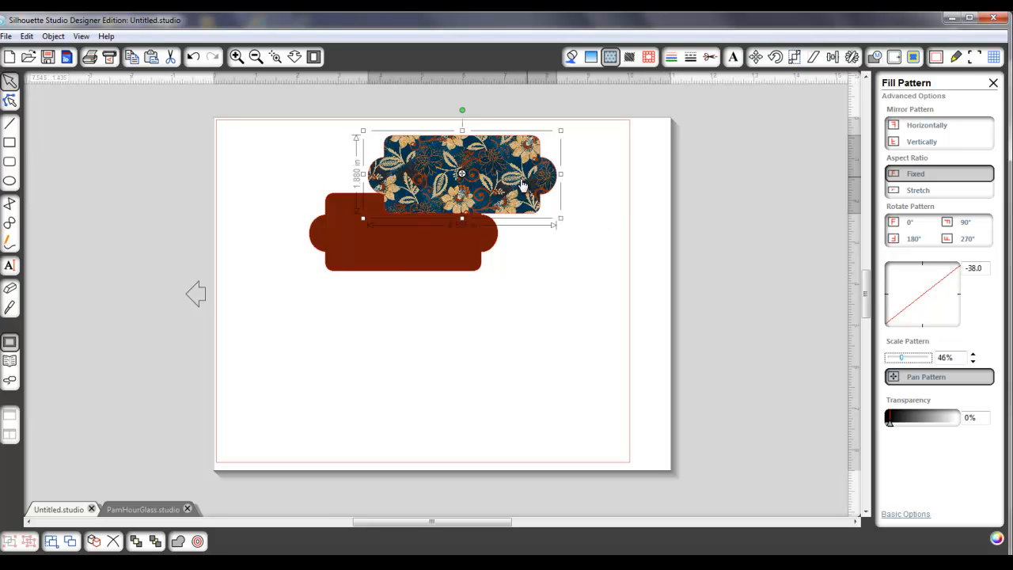
drag(901, 358, 912, 360)
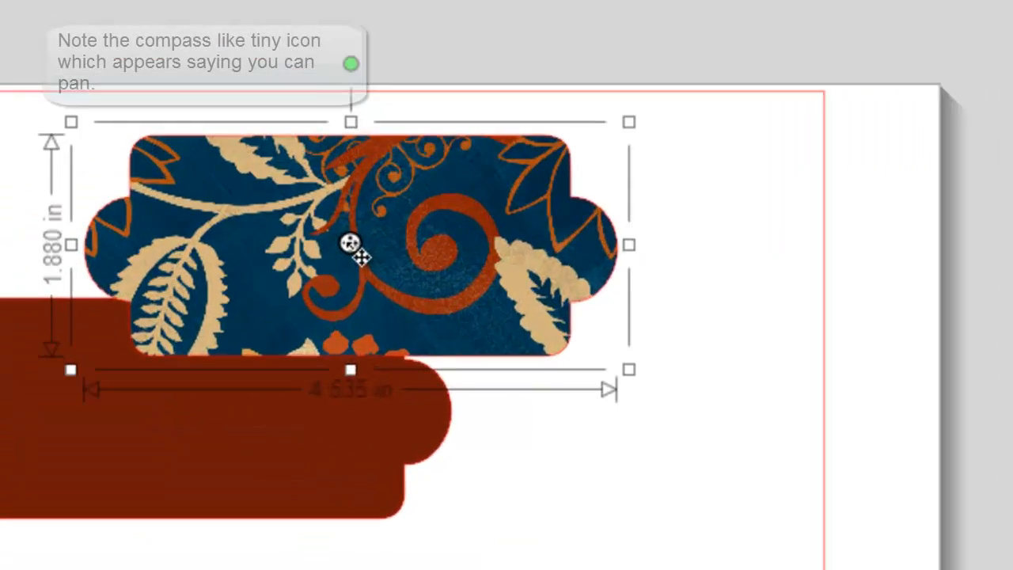
drag(205, 141, 203, 84)
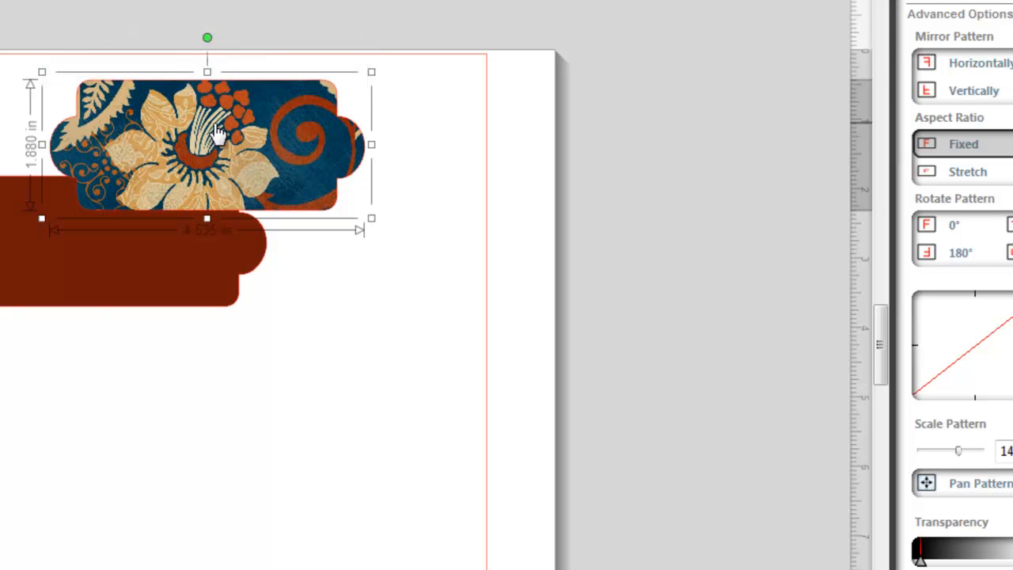
Pan the floral pattern to fine-tune the large cream flower's position within the label, and deselect the label
drag(216, 135, 216, 137)
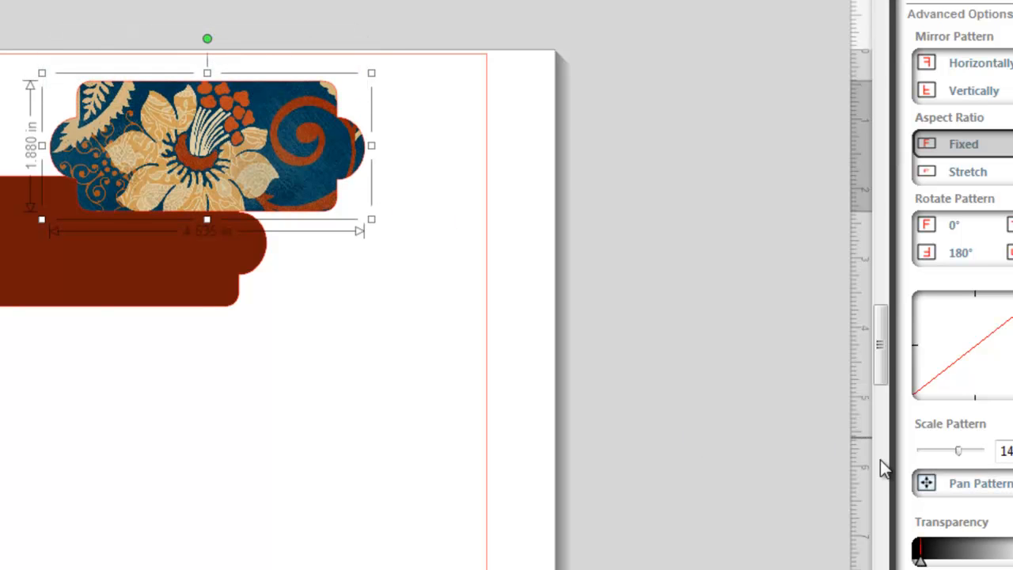
click(926, 483)
drag(207, 145, 207, 125)
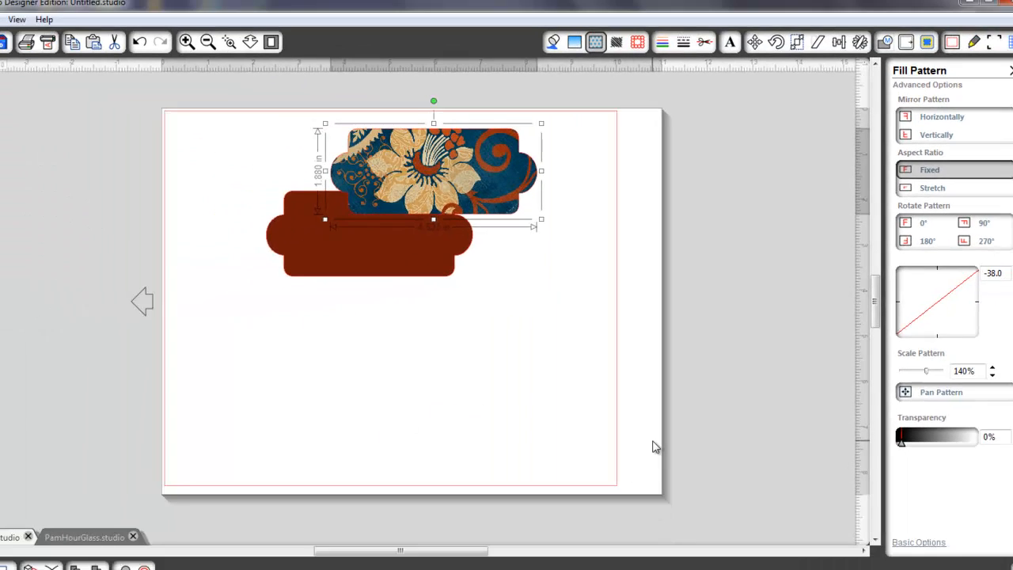
click(560, 552)
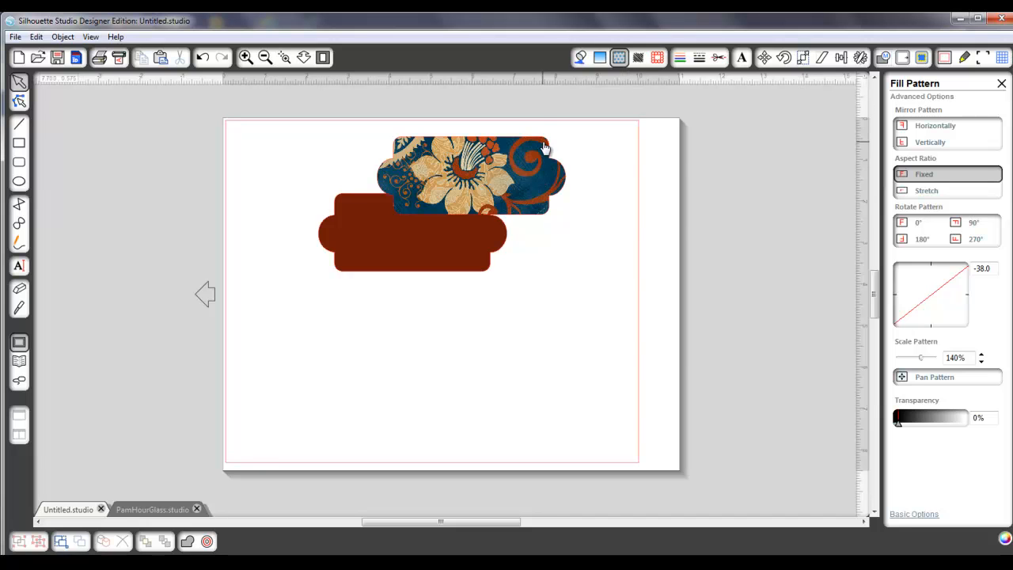
Separate the two labels, placing the floral one near the page's right margin and the brown one to its left
drag(543, 154, 628, 247)
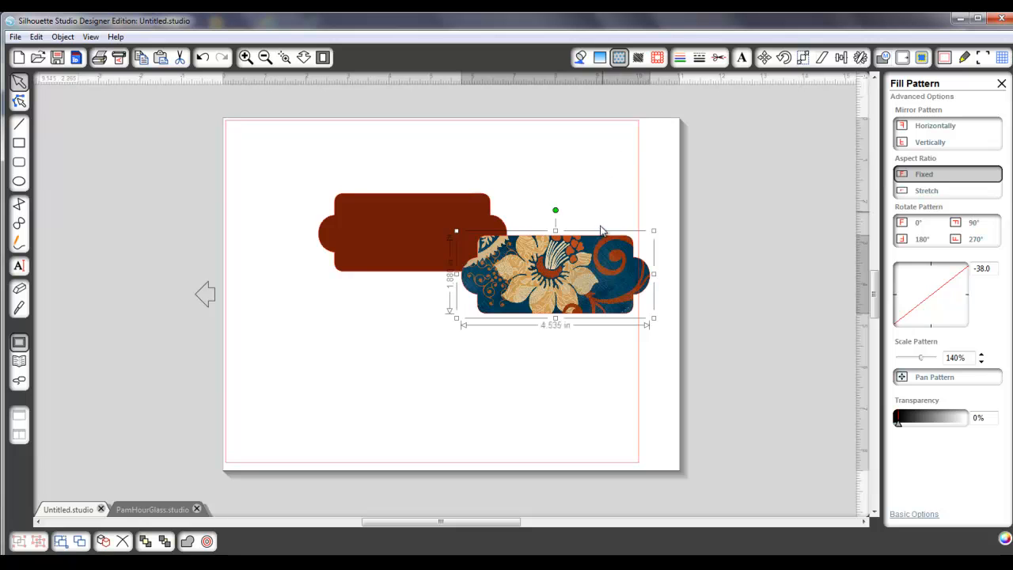
drag(601, 246, 597, 170)
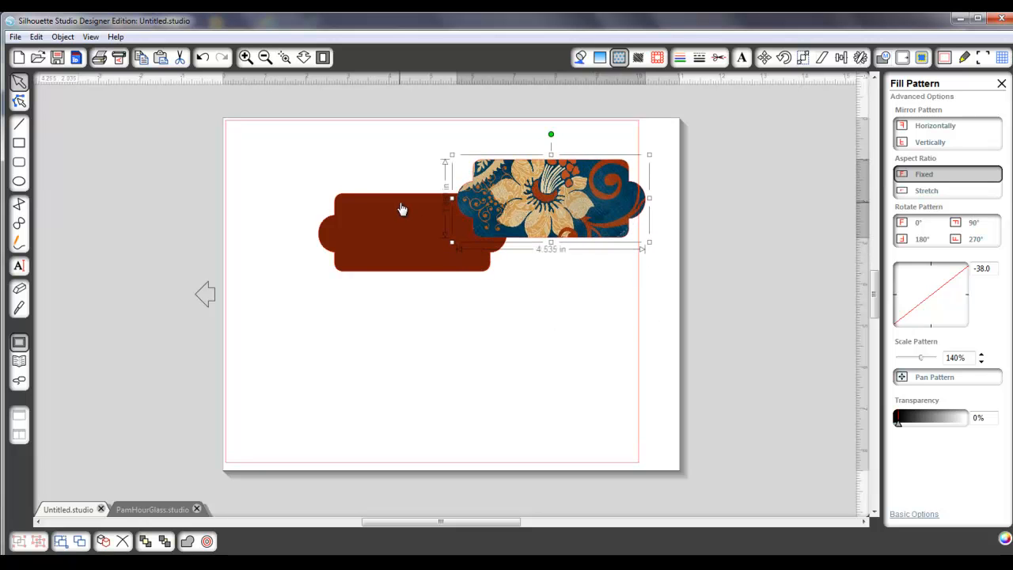
drag(402, 210, 346, 198)
click(489, 163)
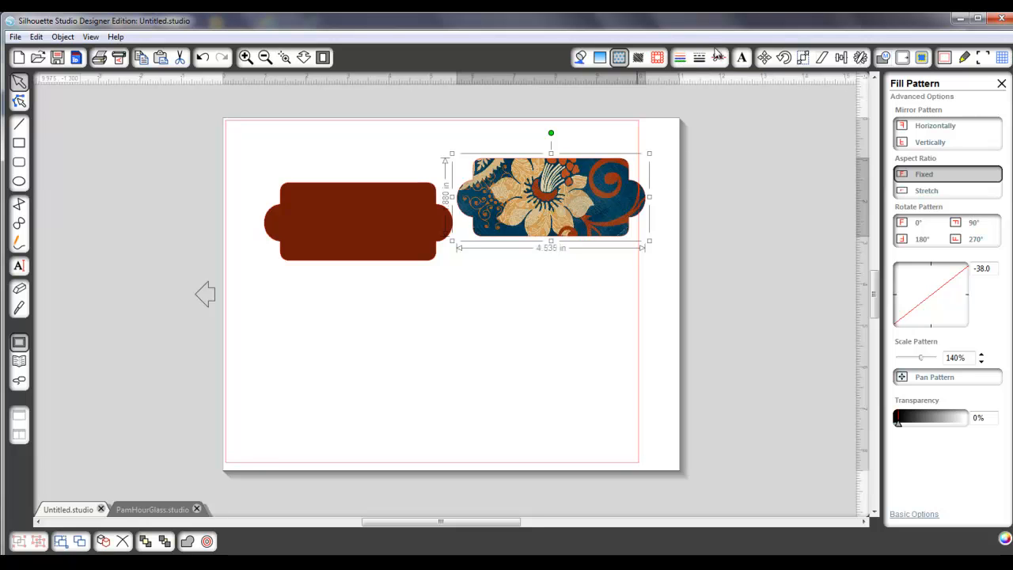
Set the floral label's outline thickness to 12 pt and its line colour to black
click(680, 59)
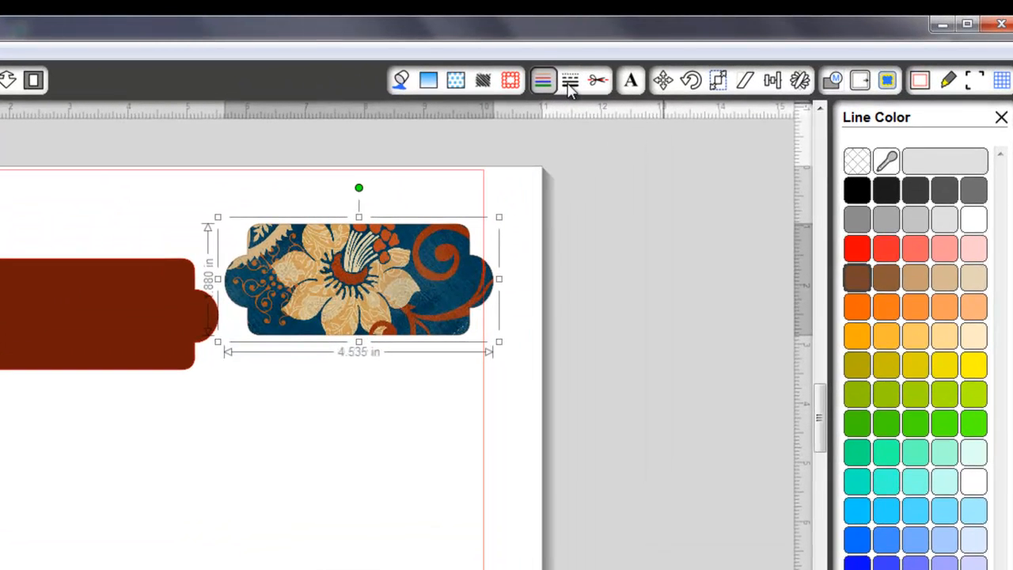
click(698, 57)
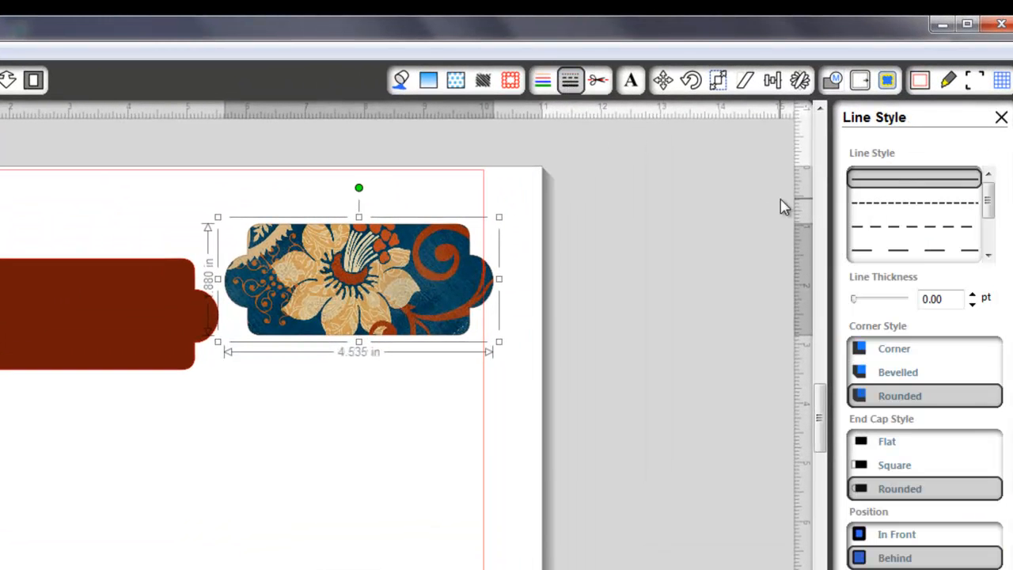
drag(973, 296, 973, 297)
click(973, 297)
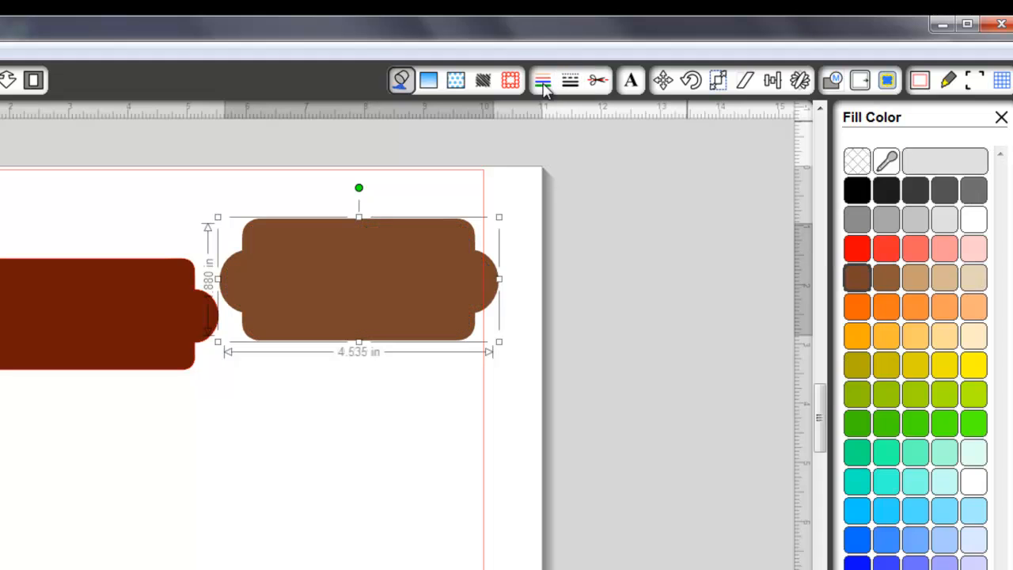
click(543, 81)
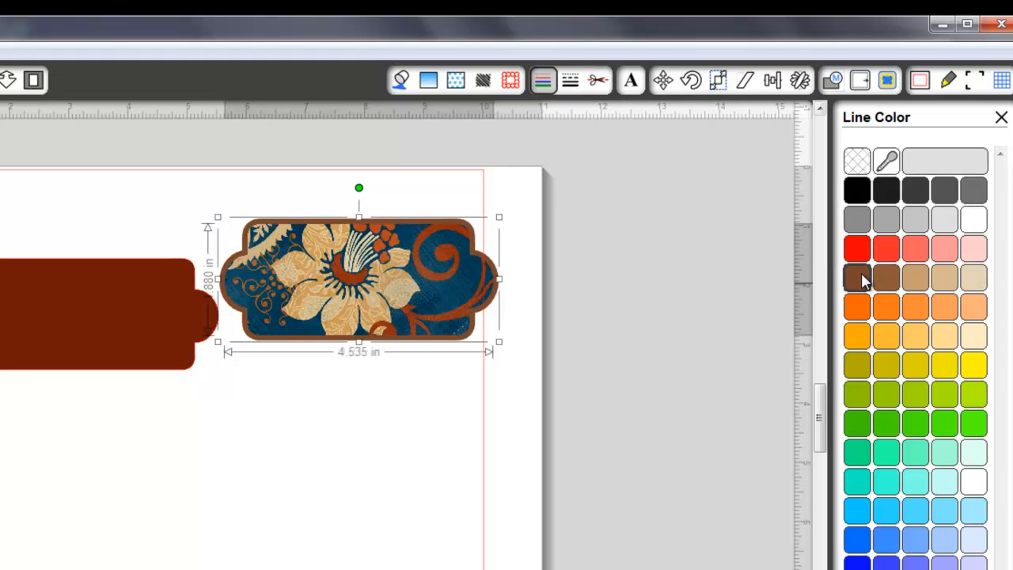
click(861, 196)
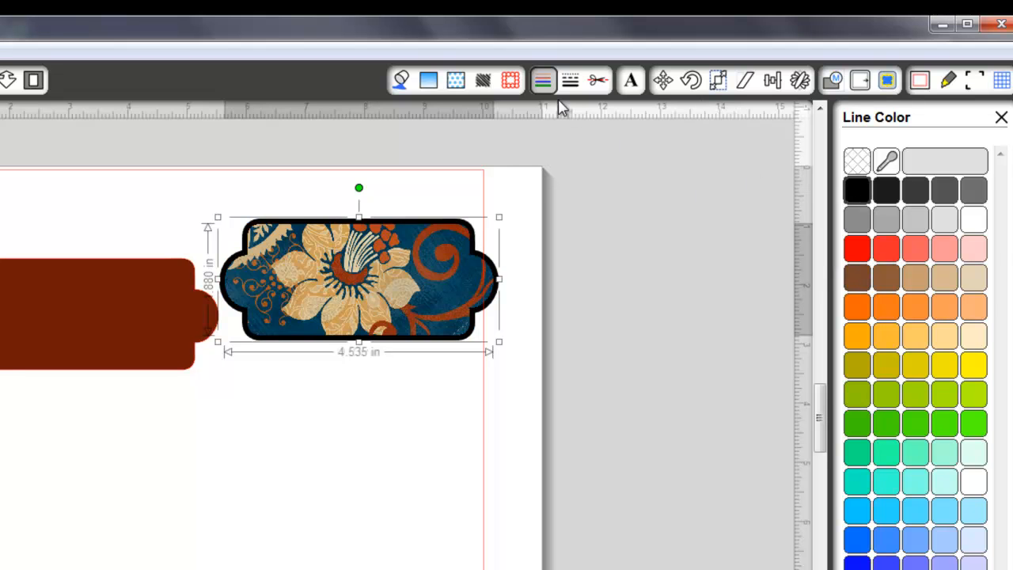
Try the thick black outline in front of the label's floral fill and return its position to behind
click(569, 80)
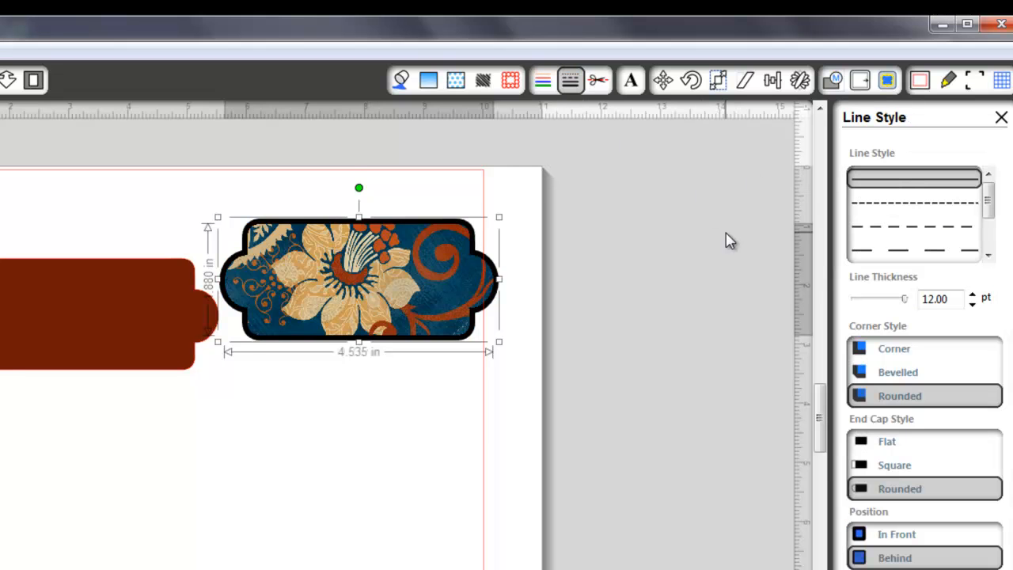
scroll(633, 293, up, 1)
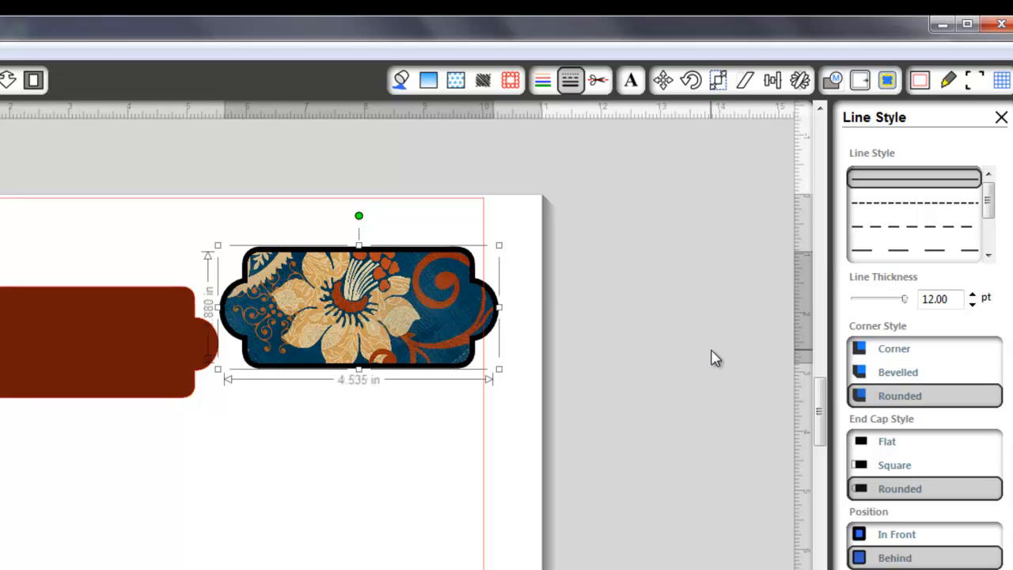
click(894, 350)
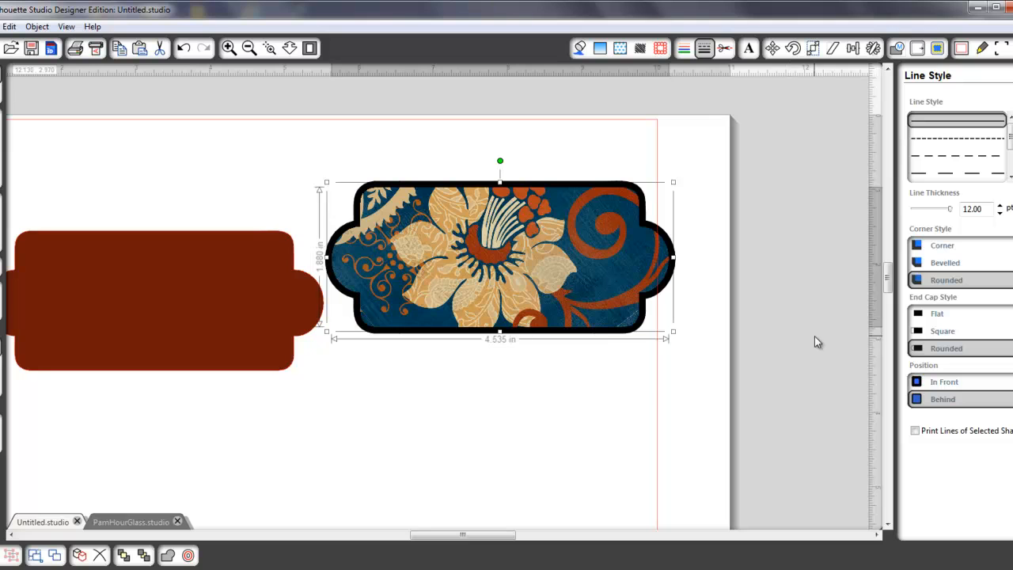
click(934, 384)
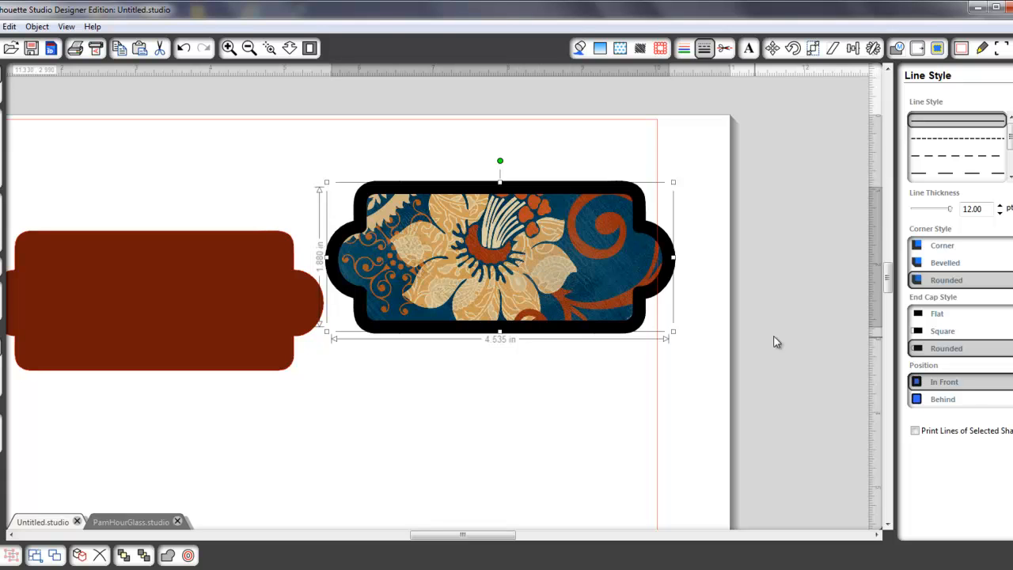
click(956, 400)
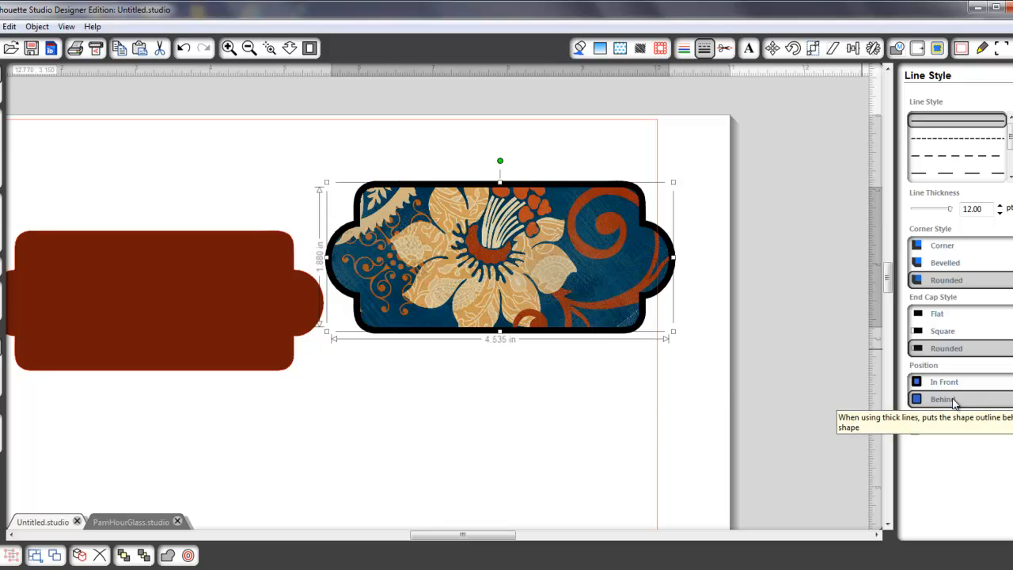
Reduce the floral label's black outline thickness to 4.25 pt
click(1010, 176)
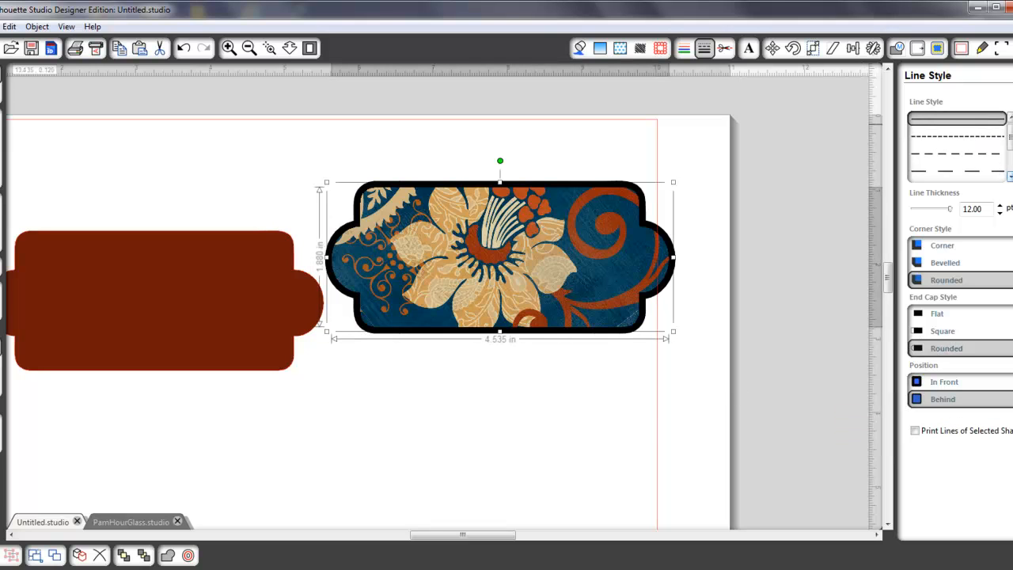
click(657, 226)
drag(1000, 215, 1000, 213)
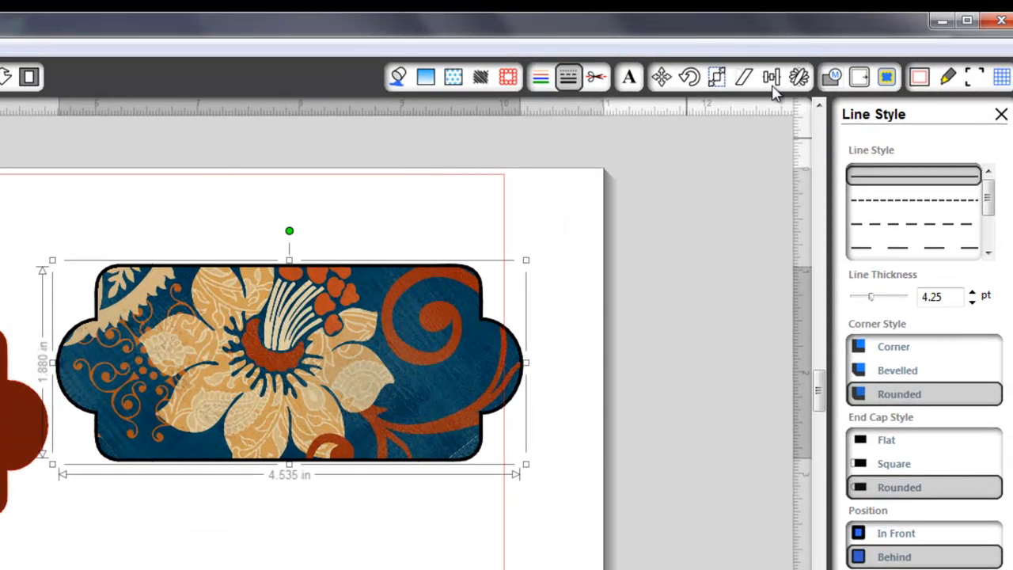
Create an internal offset of the floral label at a distance of 0.100 in with round corners
click(858, 76)
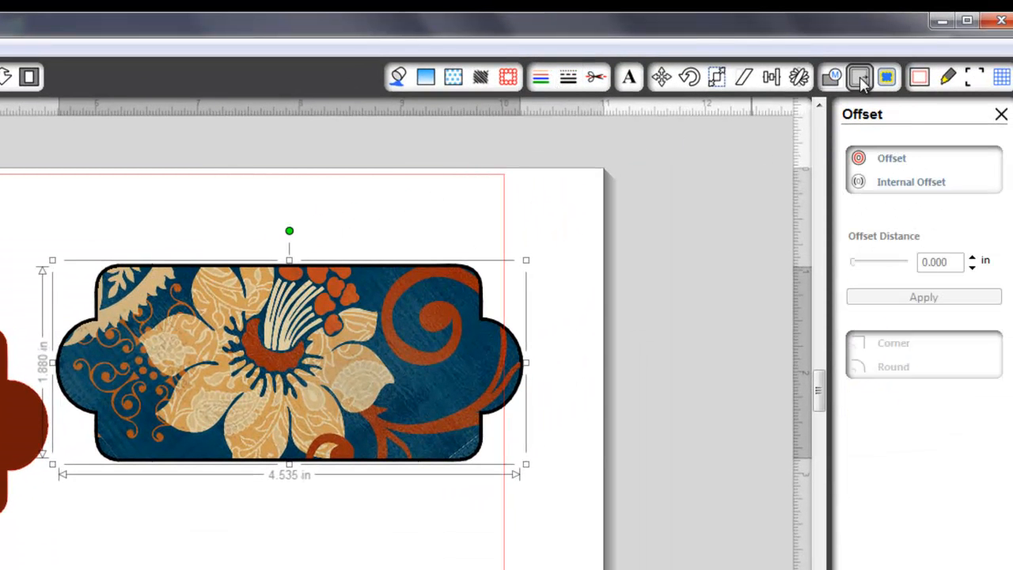
click(910, 183)
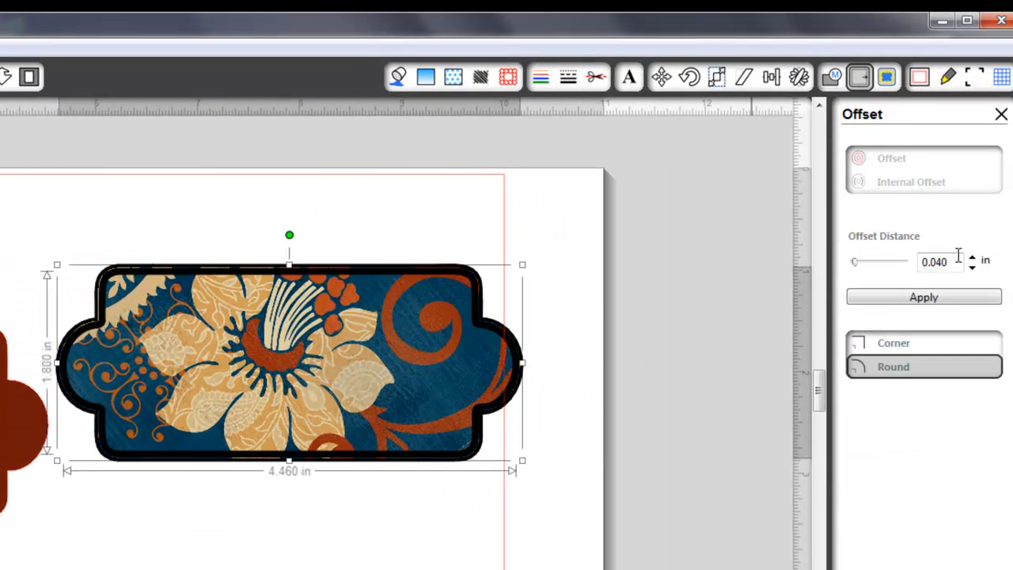
click(972, 258)
click(972, 258)
click(973, 258)
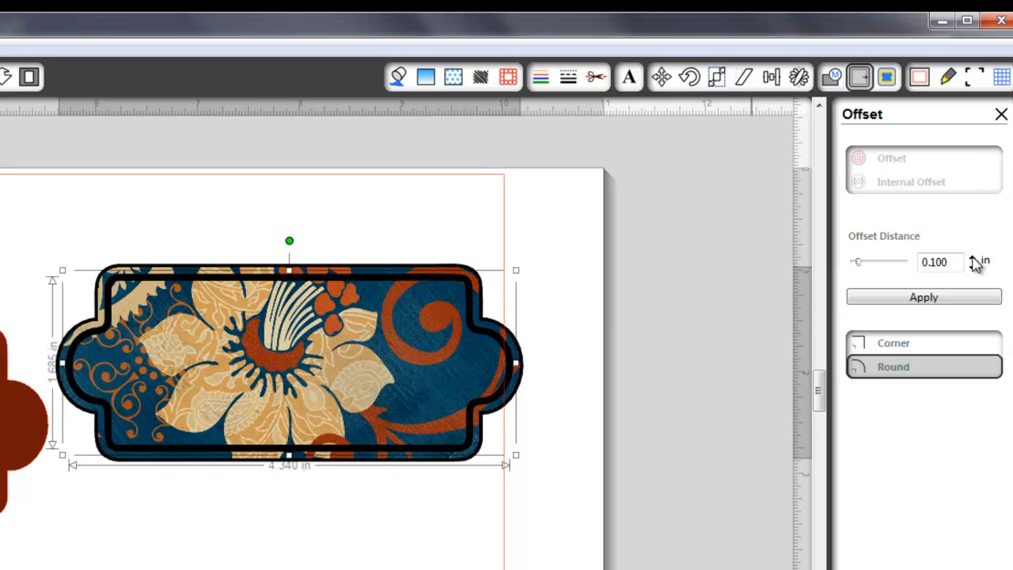
Recolour the inner offset line with the tan sampled from the floral pattern
click(540, 77)
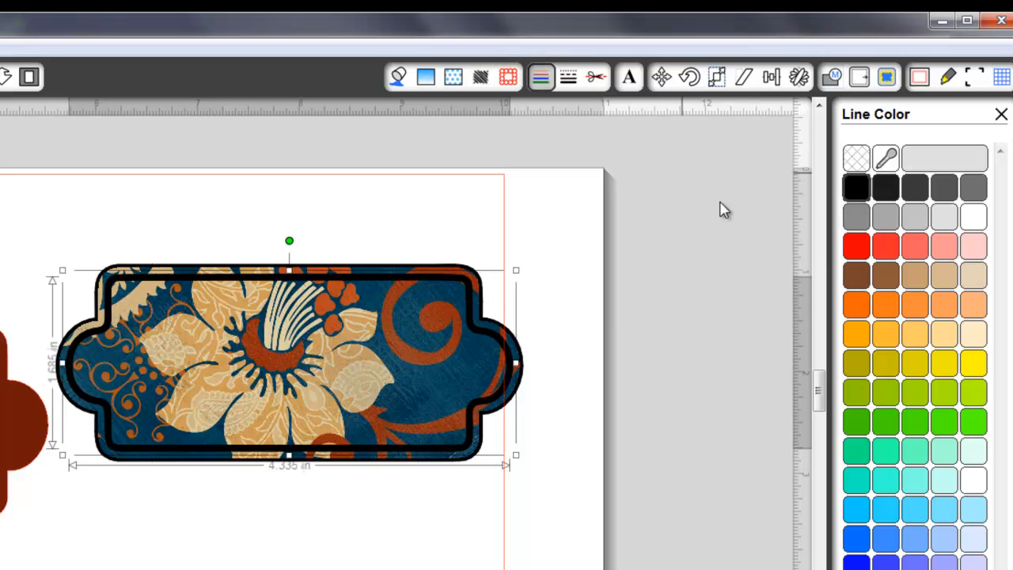
click(886, 157)
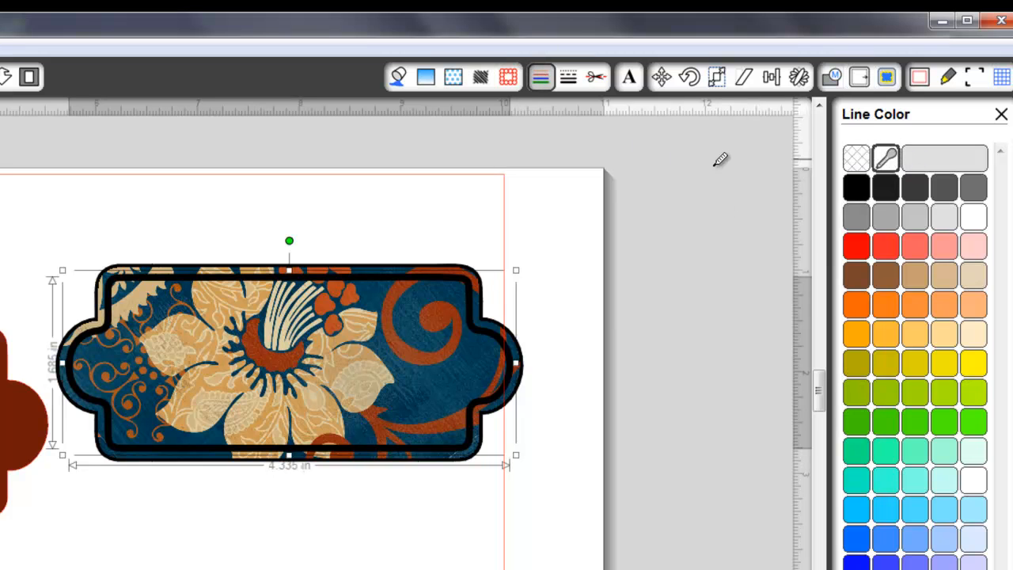
click(137, 299)
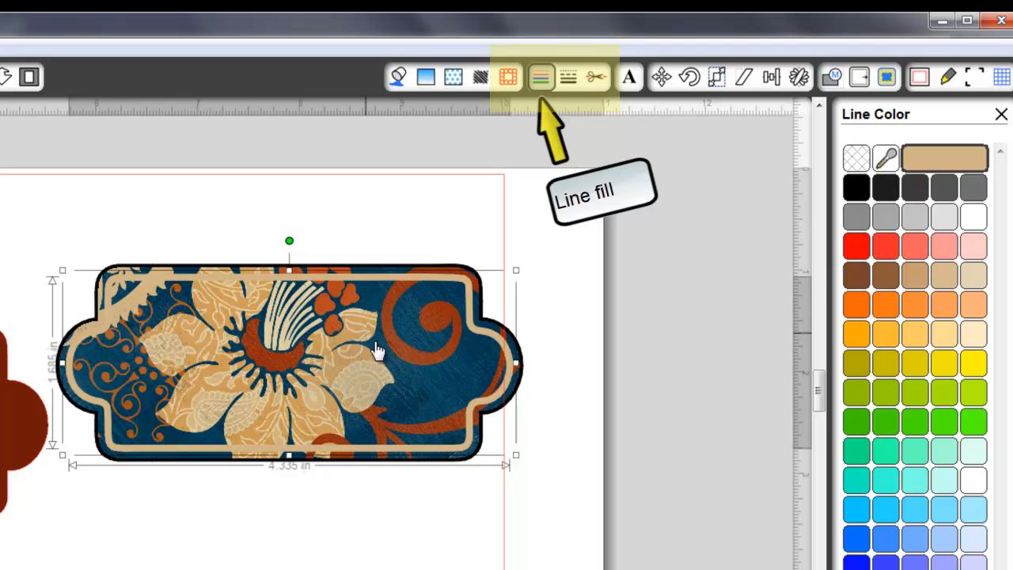
Thin the tan inner line to 2.5 pt and apply the medium-spaced dashed line style
click(565, 82)
click(972, 302)
click(972, 302)
click(972, 302)
click(973, 291)
click(940, 227)
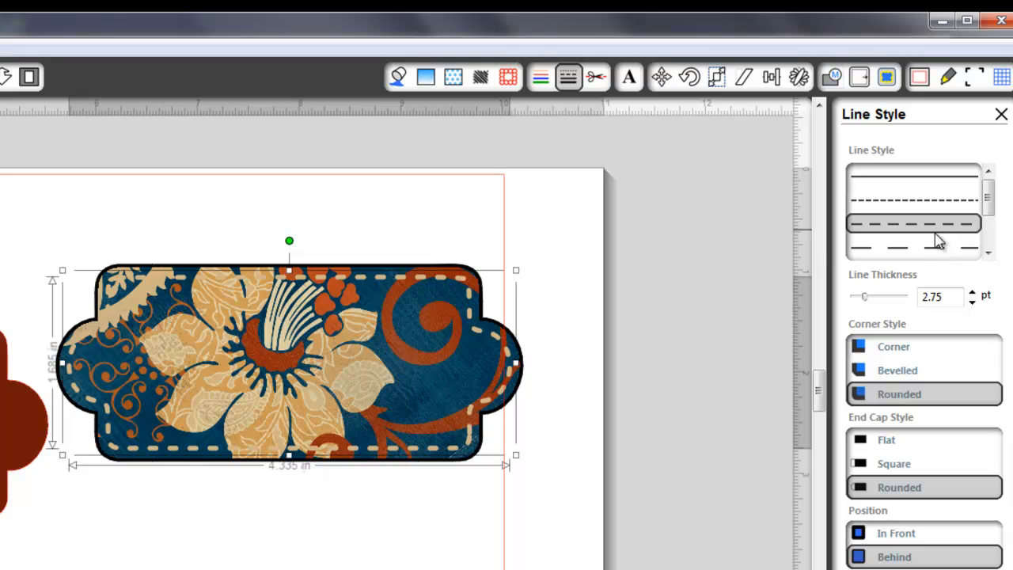
Try flat and square end caps on the dashed line, settle on rounded, and set the corner style to Corner
click(887, 443)
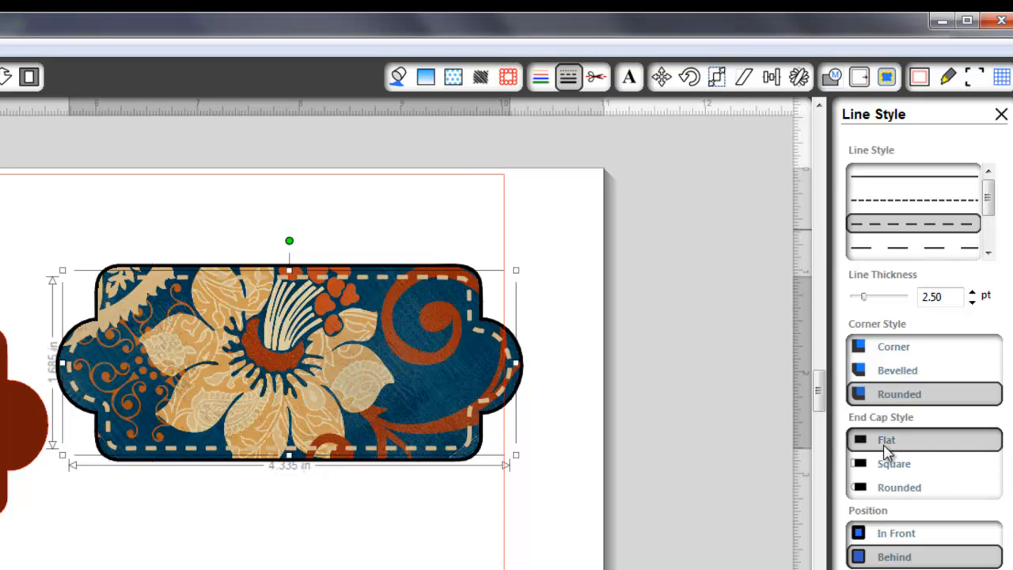
click(887, 472)
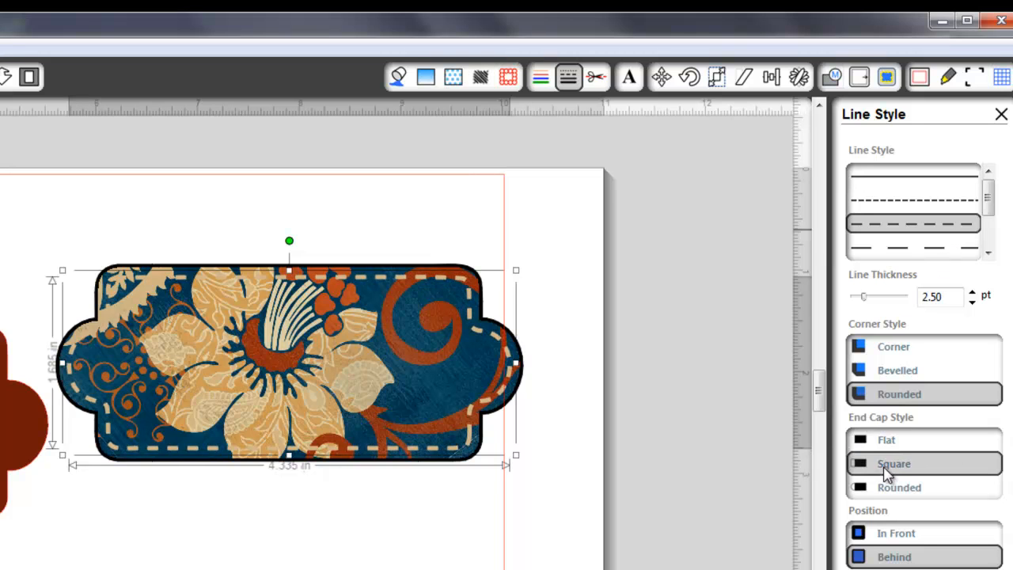
click(897, 489)
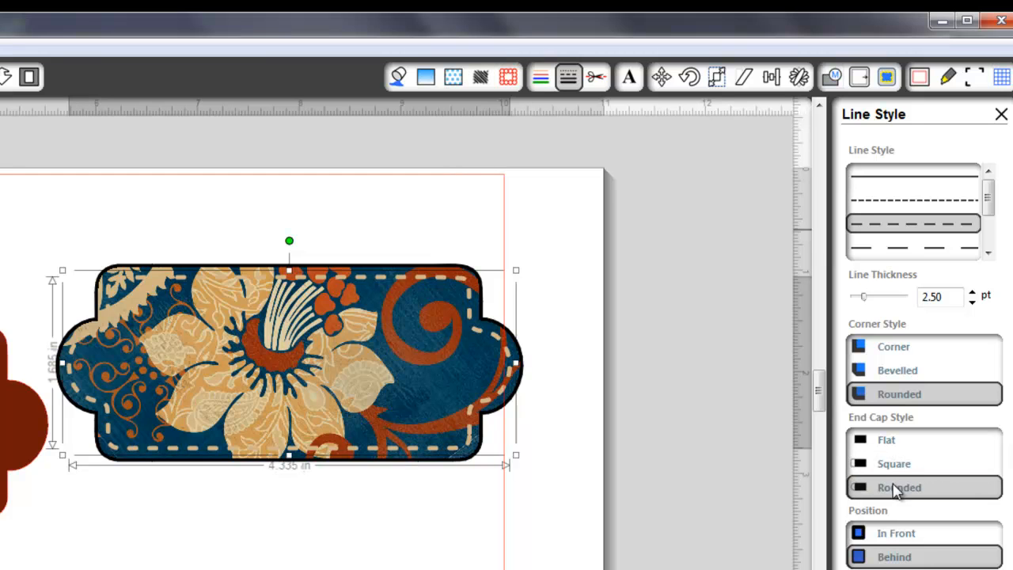
click(900, 353)
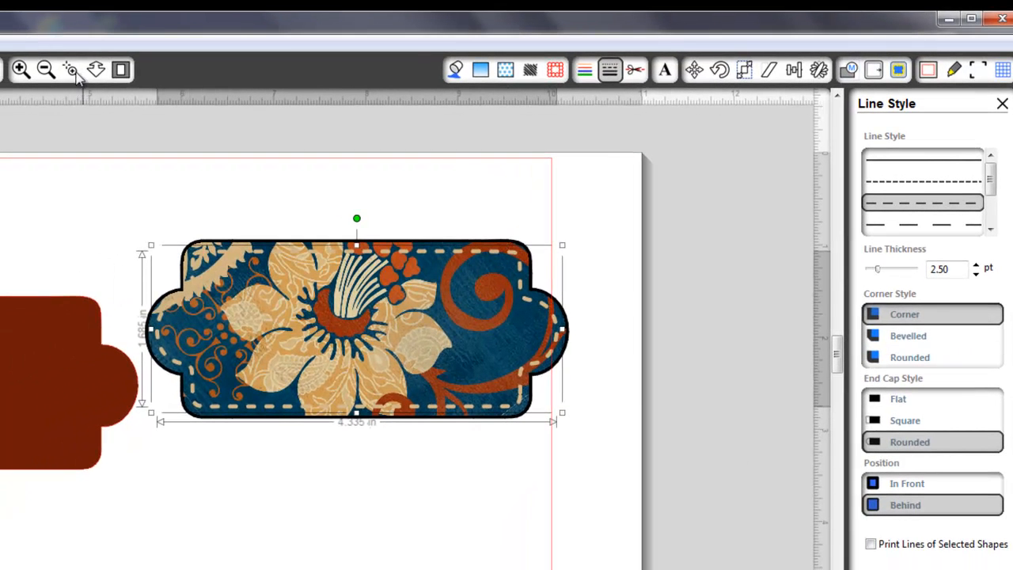
Compare flat, square and rounded end caps up close at the label's upper right corner, finishing with rounded
click(72, 71)
drag(468, 213, 567, 330)
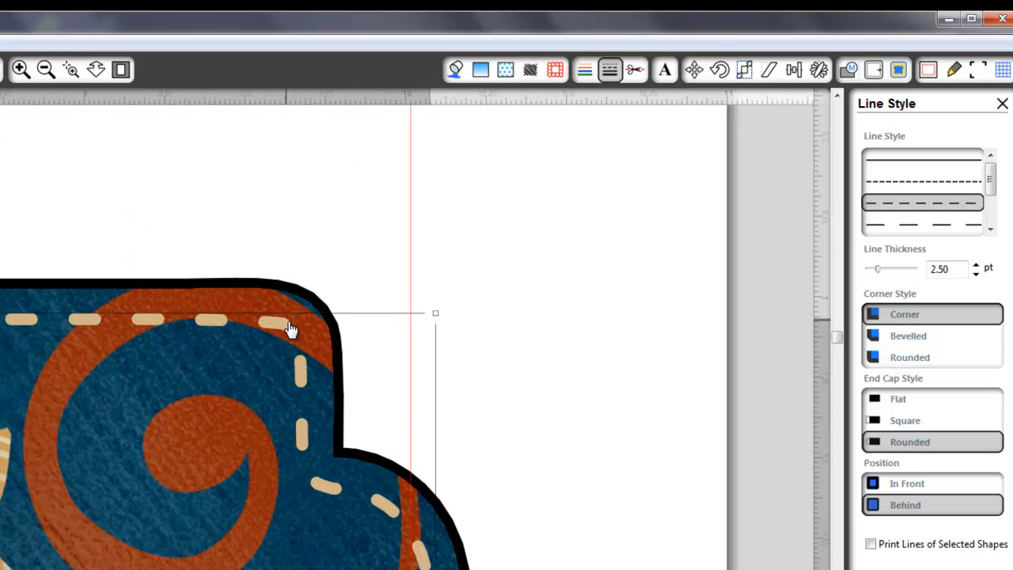
click(901, 401)
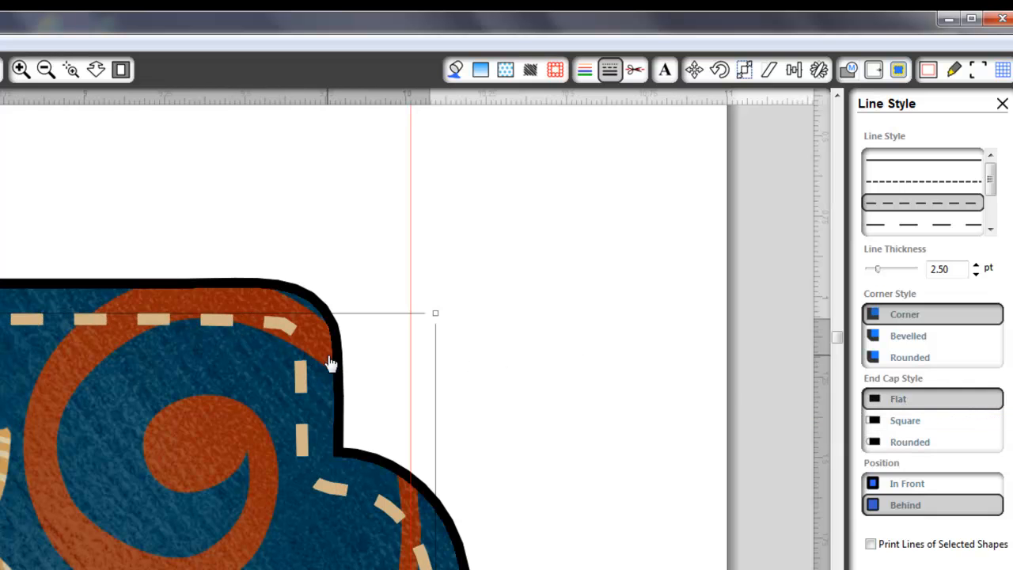
click(908, 420)
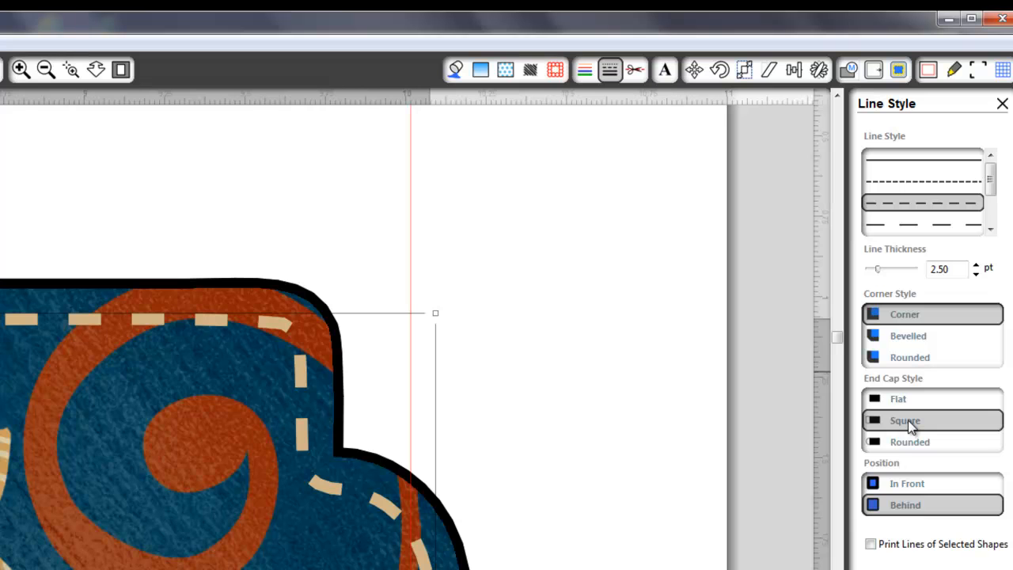
click(907, 441)
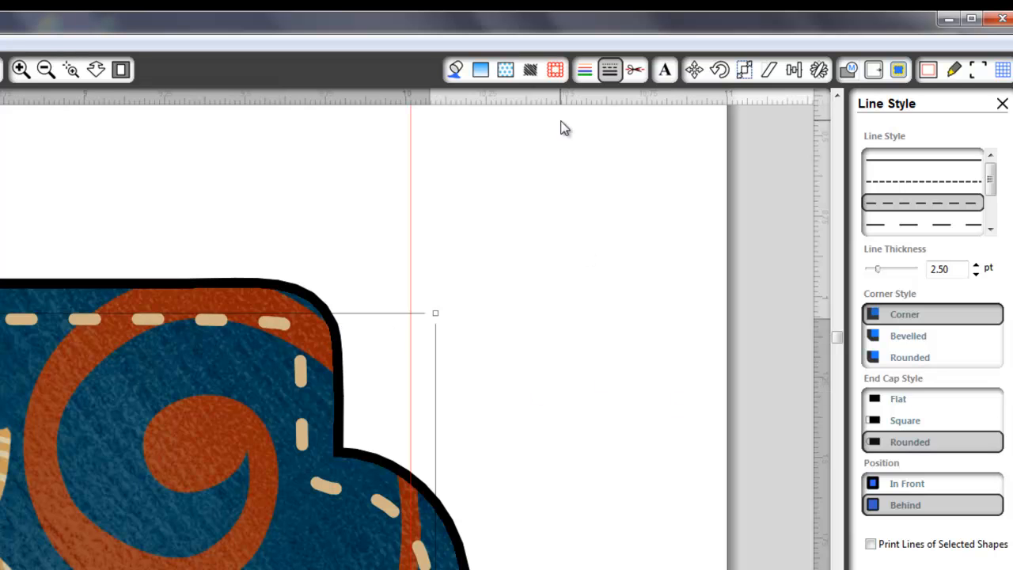
Set the dashed inner line's cut style to No Cut
click(635, 73)
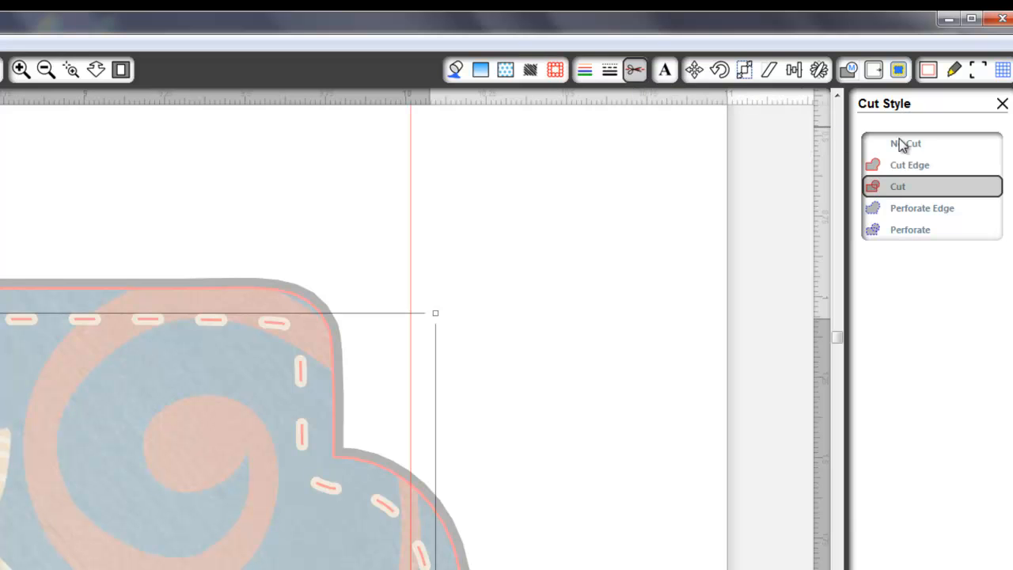
click(916, 144)
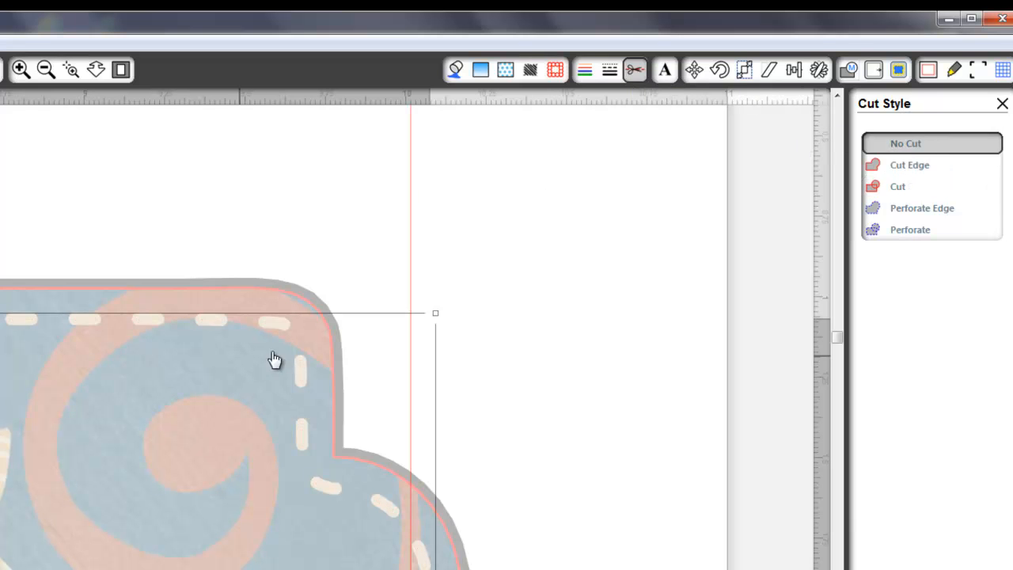
Examine the cut style, line colour and line style of the floral patterned label together with its dashed inner line
click(121, 71)
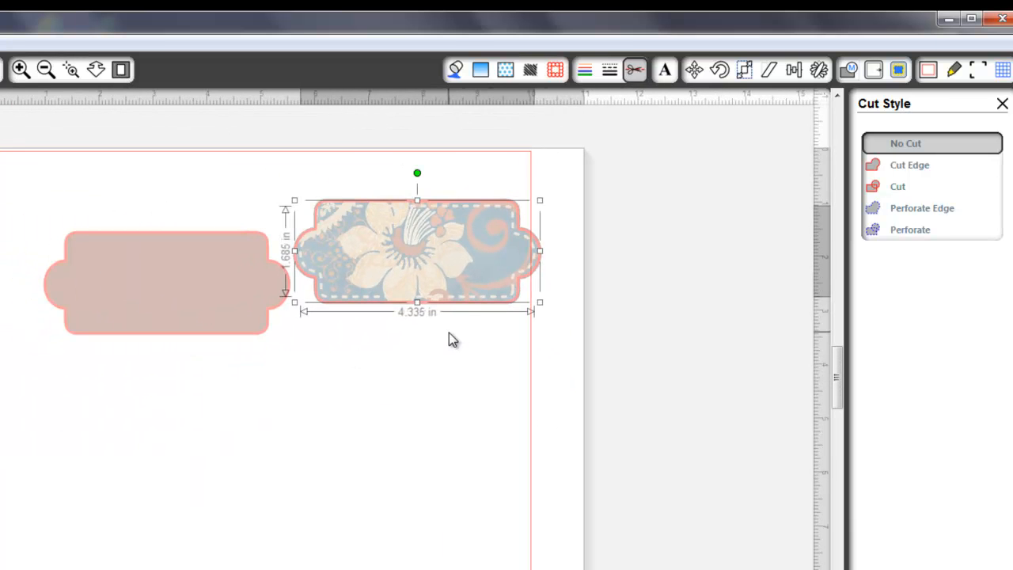
click(425, 383)
click(455, 71)
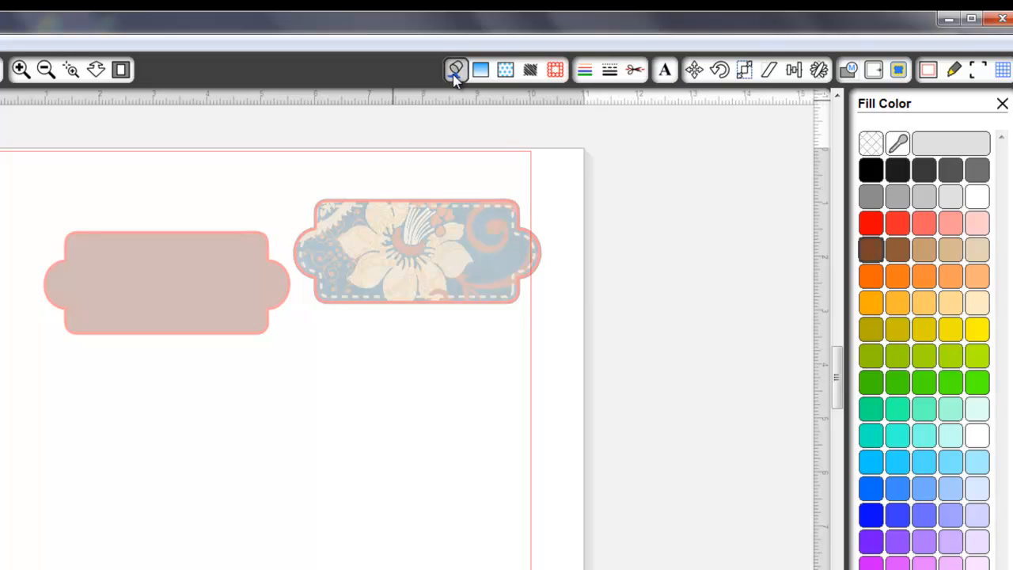
drag(273, 182, 588, 331)
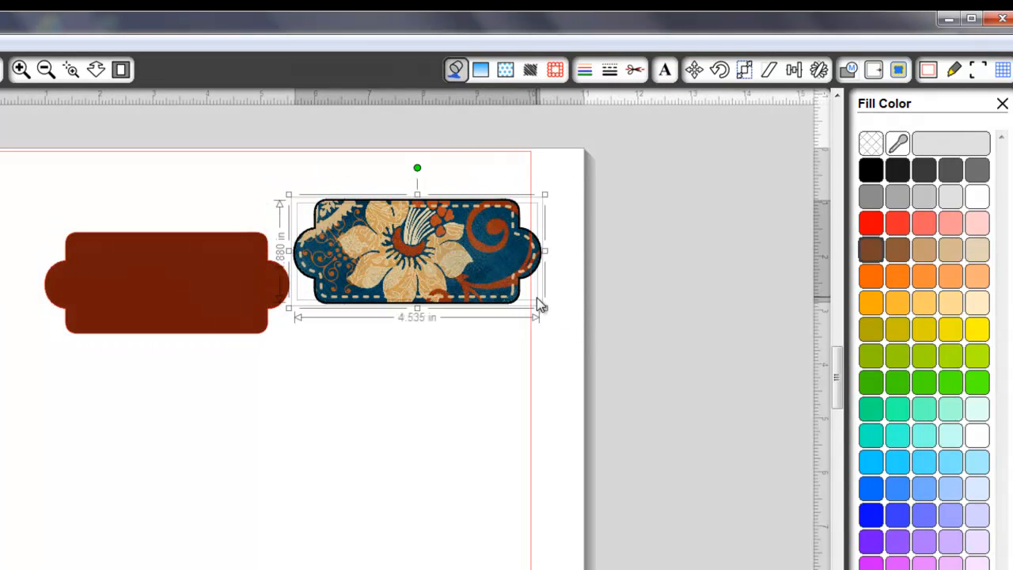
click(634, 70)
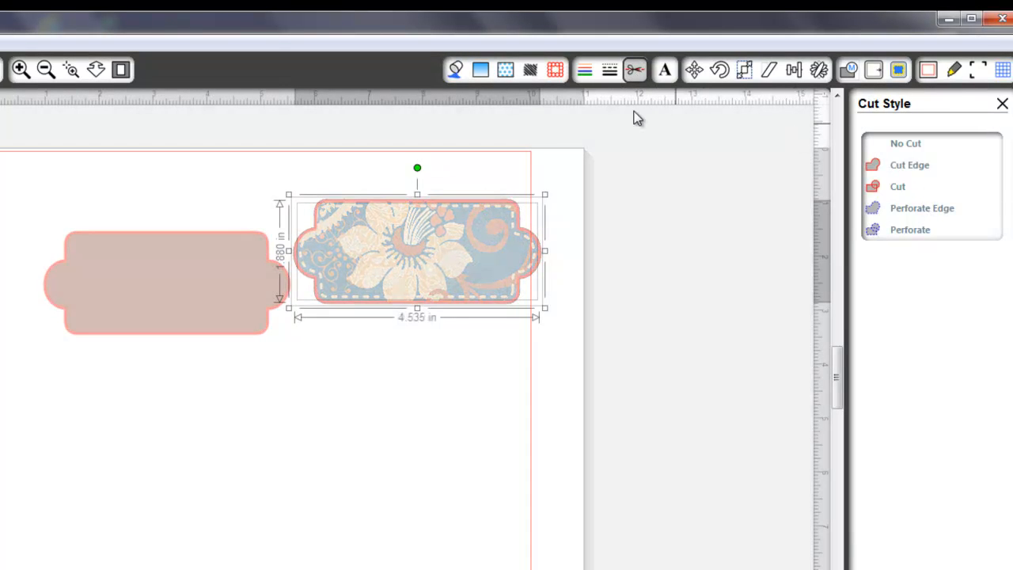
click(583, 71)
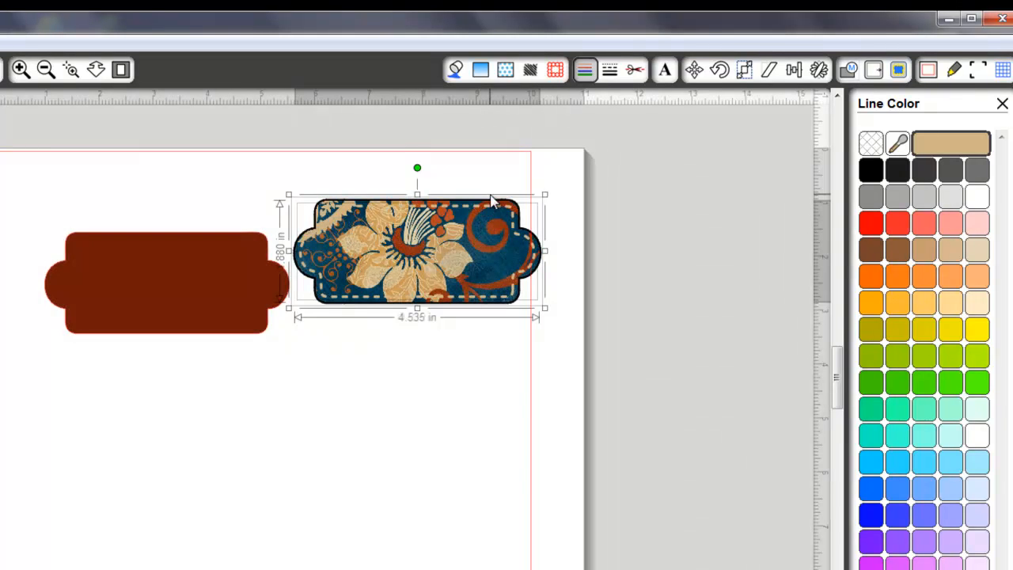
click(609, 71)
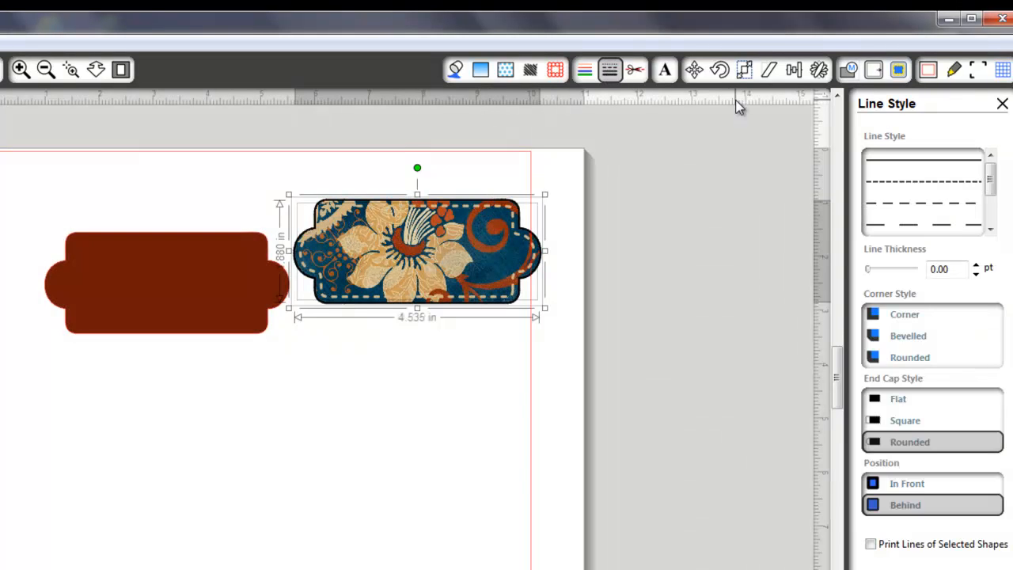
click(585, 72)
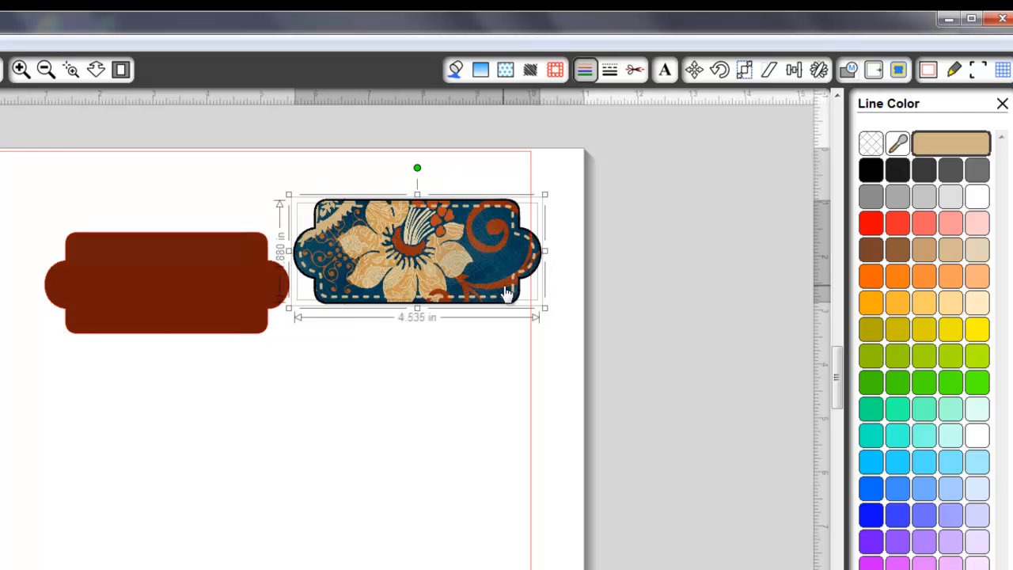
click(444, 450)
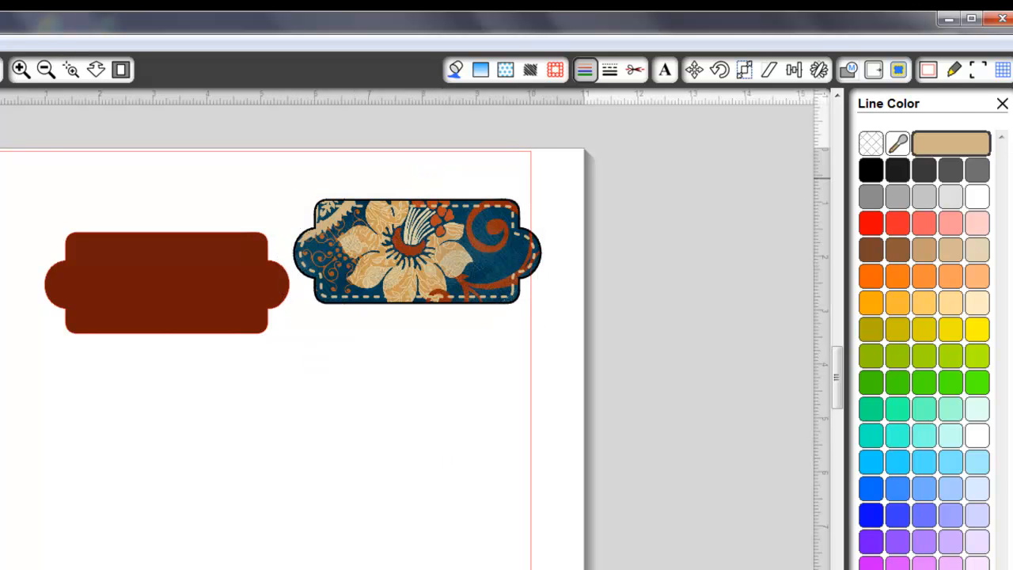
Draw a rectangle about 5.68 by 2.05 in below the brown label and give it a solid line style
drag(45, 384, 352, 499)
click(334, 389)
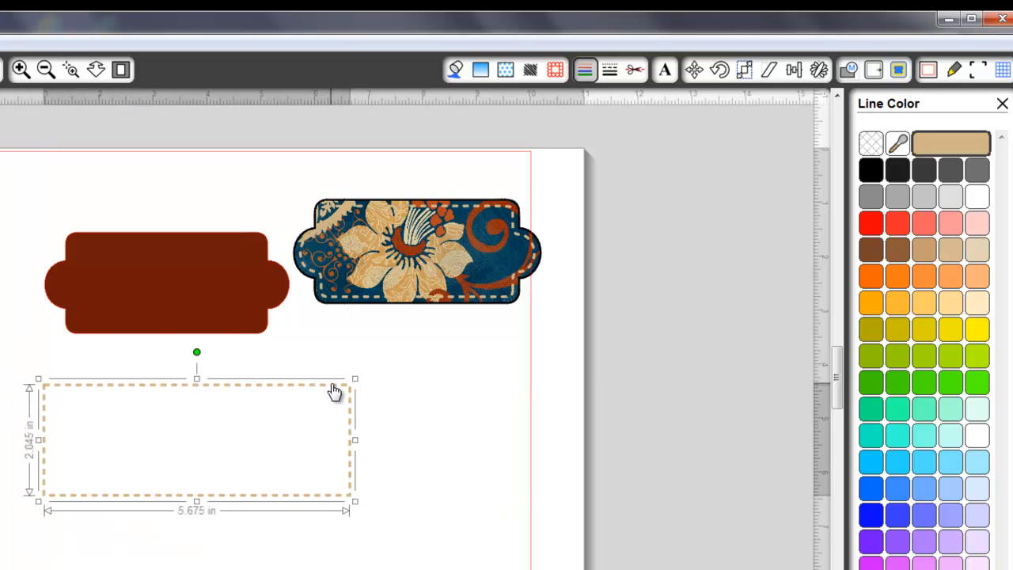
click(609, 72)
click(962, 159)
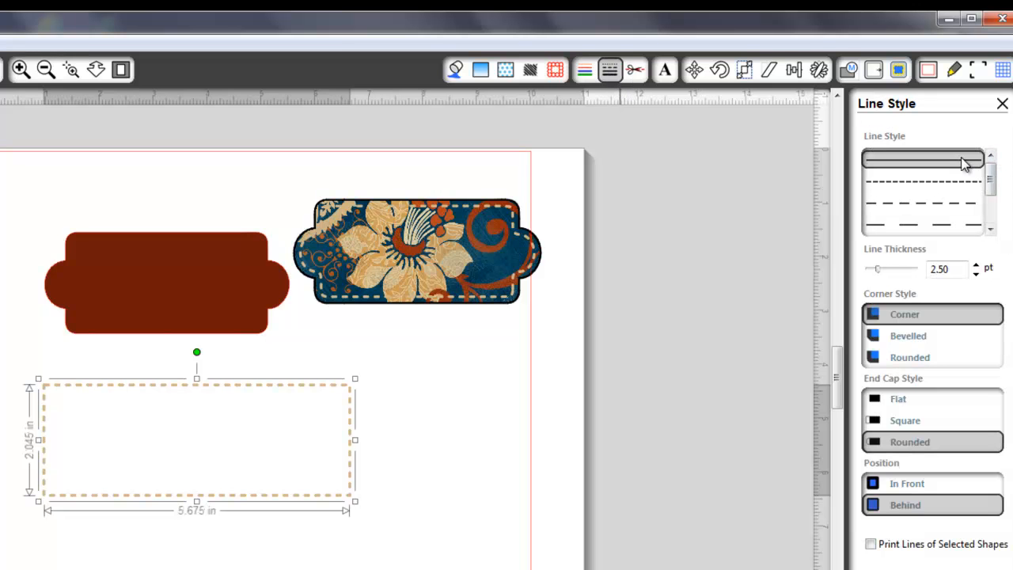
click(455, 70)
click(869, 226)
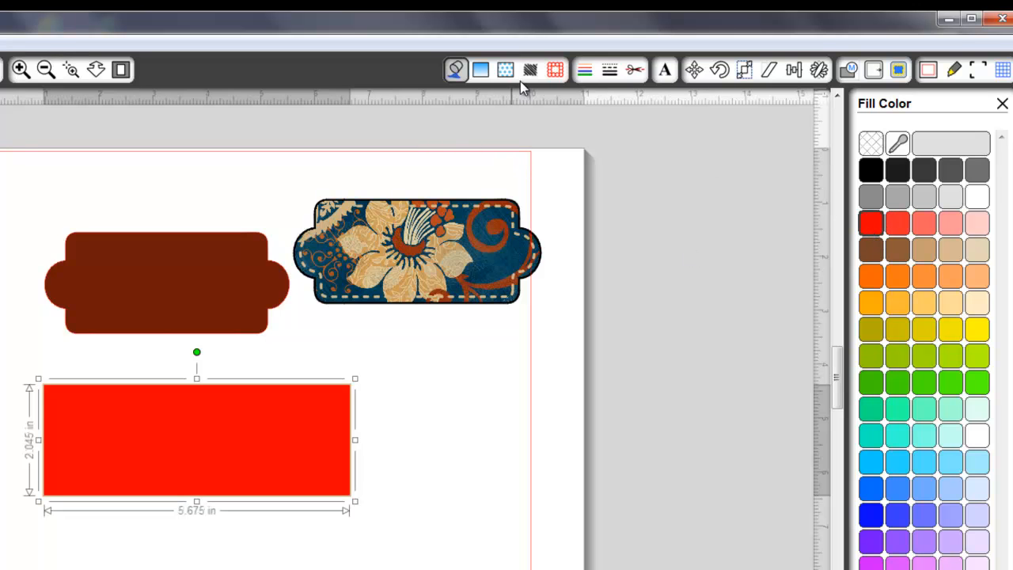
key(ctrl+z)
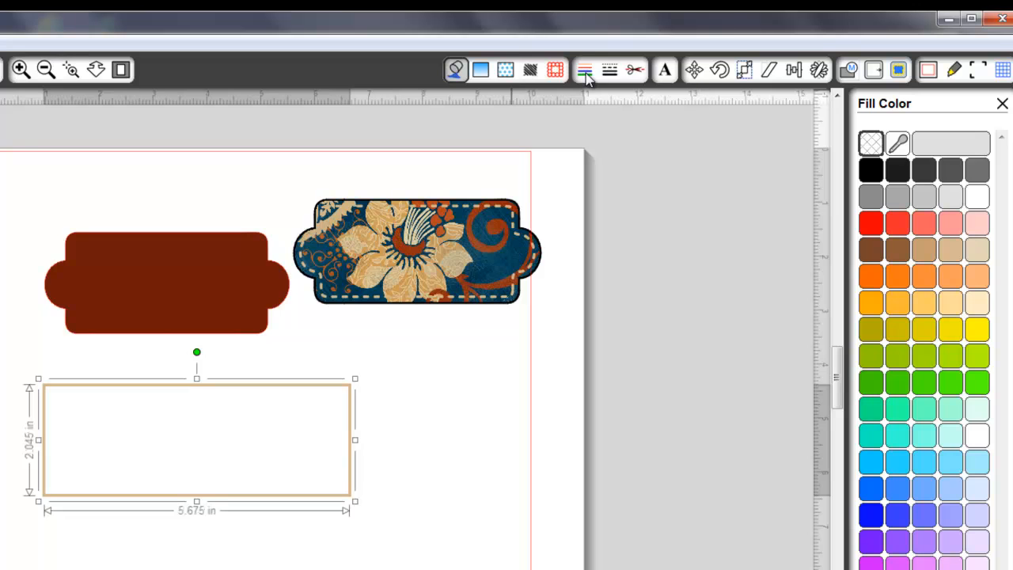
Colour the rectangle's outline red and draw a vertical line about 2.06 in long down its middle
click(584, 69)
click(872, 223)
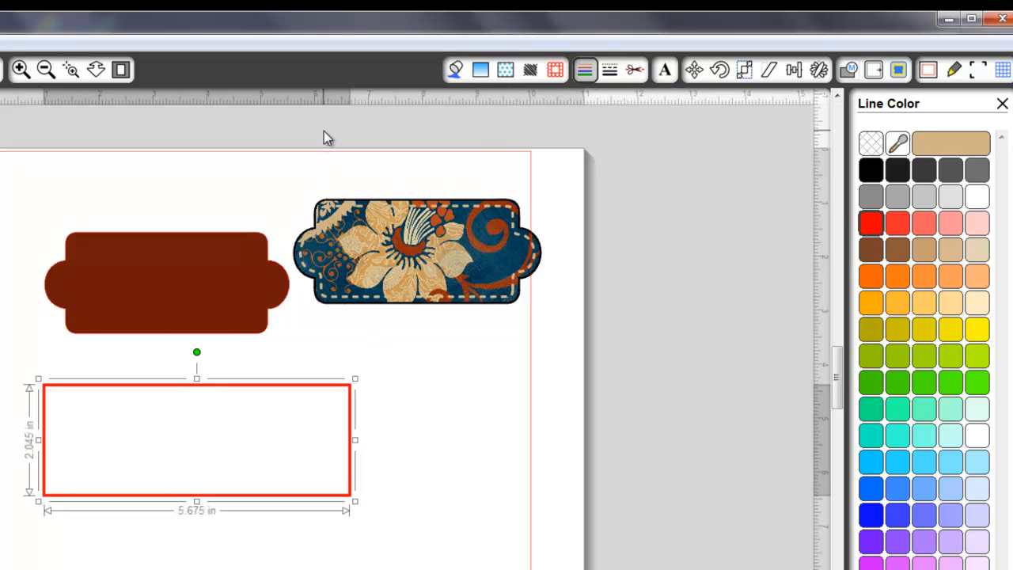
click(1, 332)
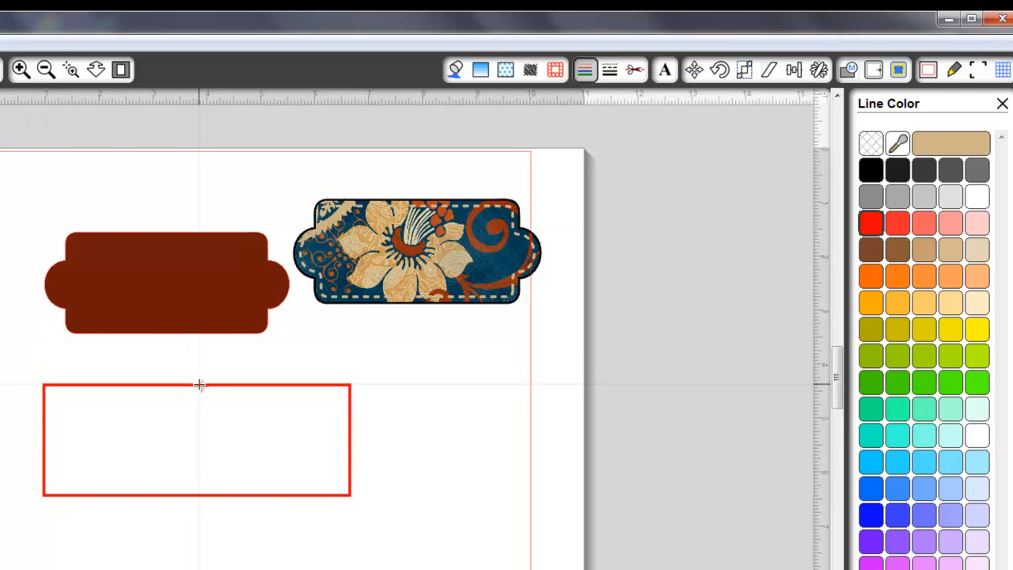
drag(200, 384, 198, 495)
click(200, 468)
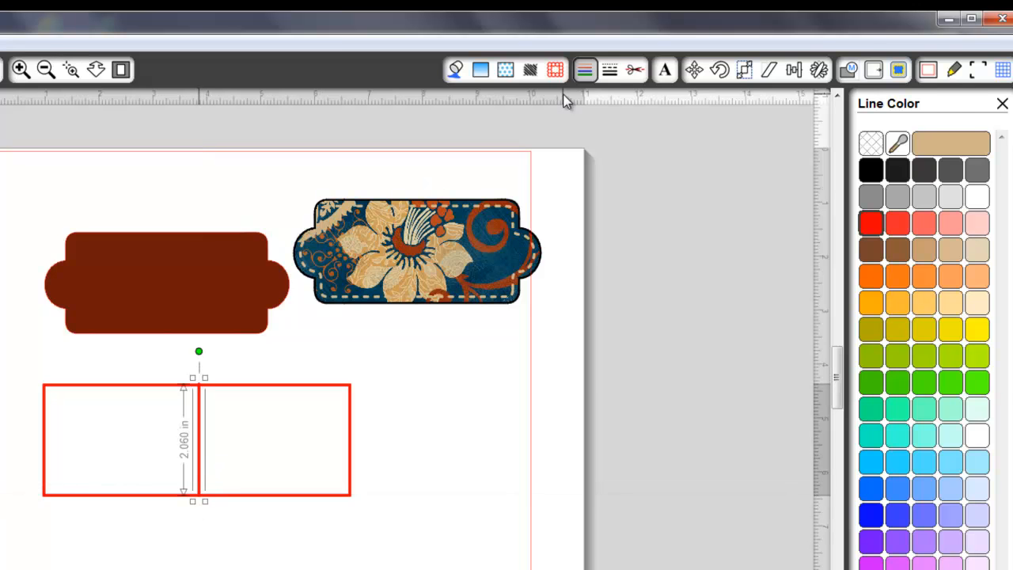
Try the medium dashed style on the rectangle's middle line and settle on the long, widely spaced dashes
click(615, 68)
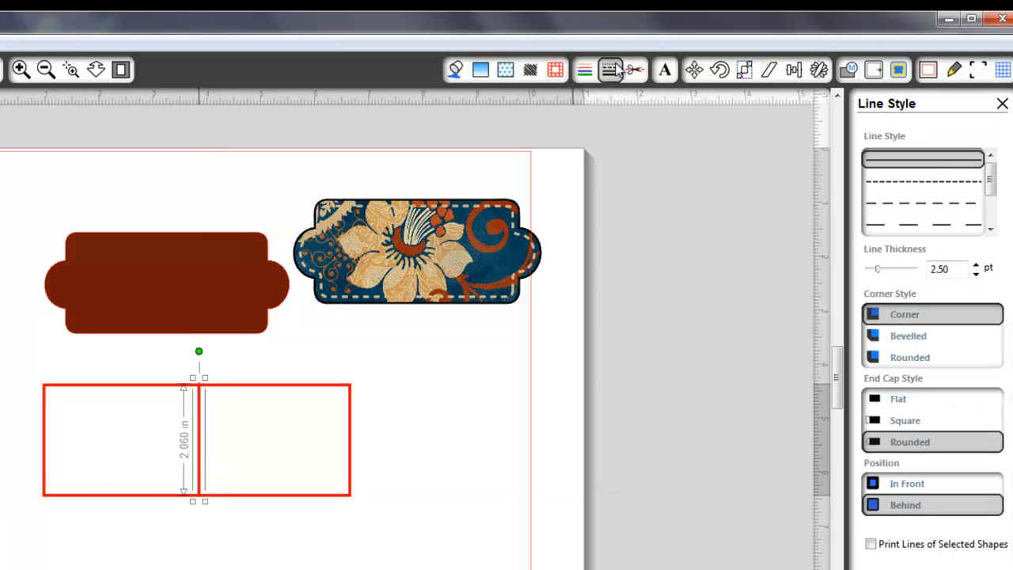
click(887, 207)
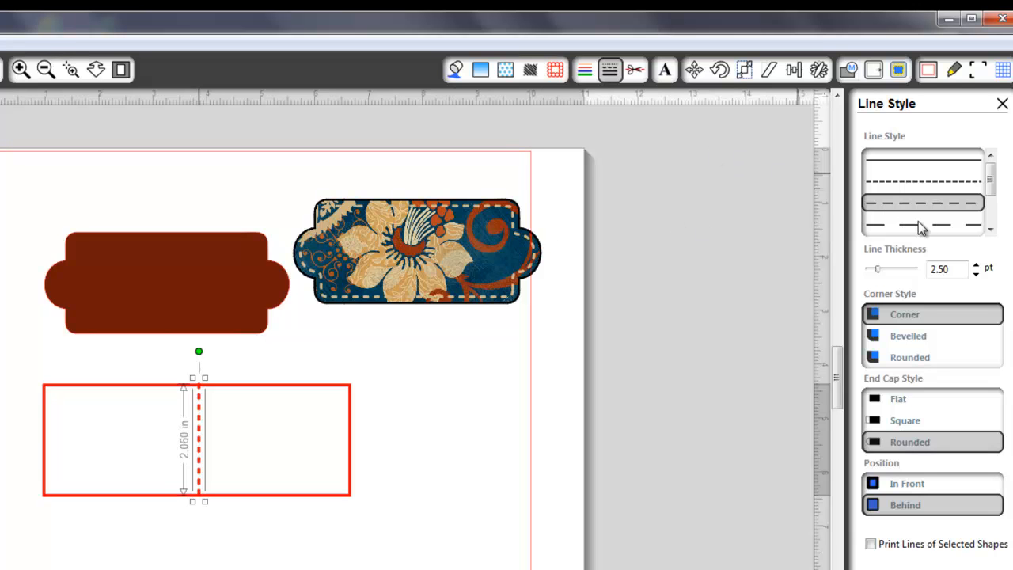
click(885, 230)
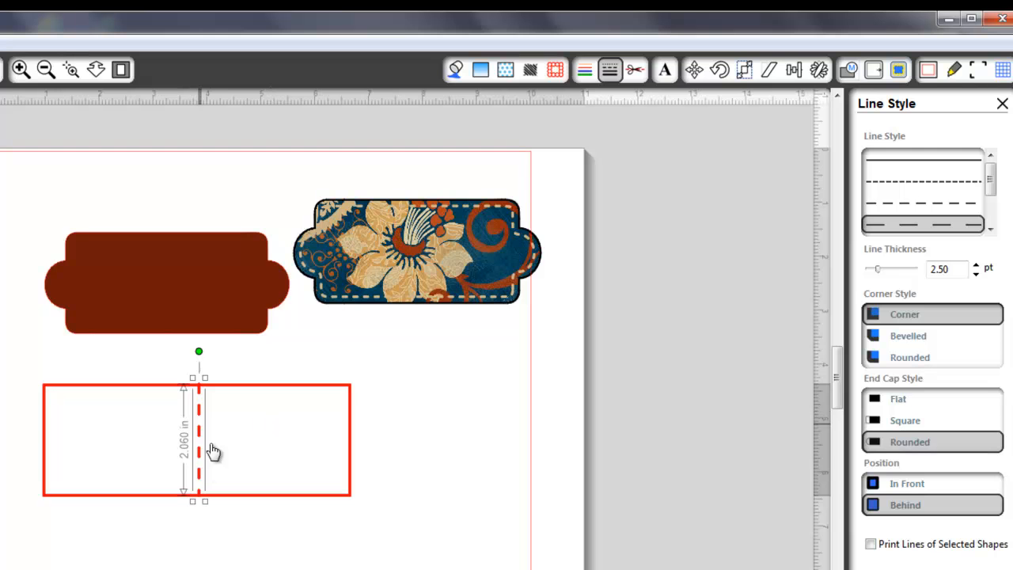
Try the Perforate cut style on the dashed middle line and settle on Cut
click(633, 70)
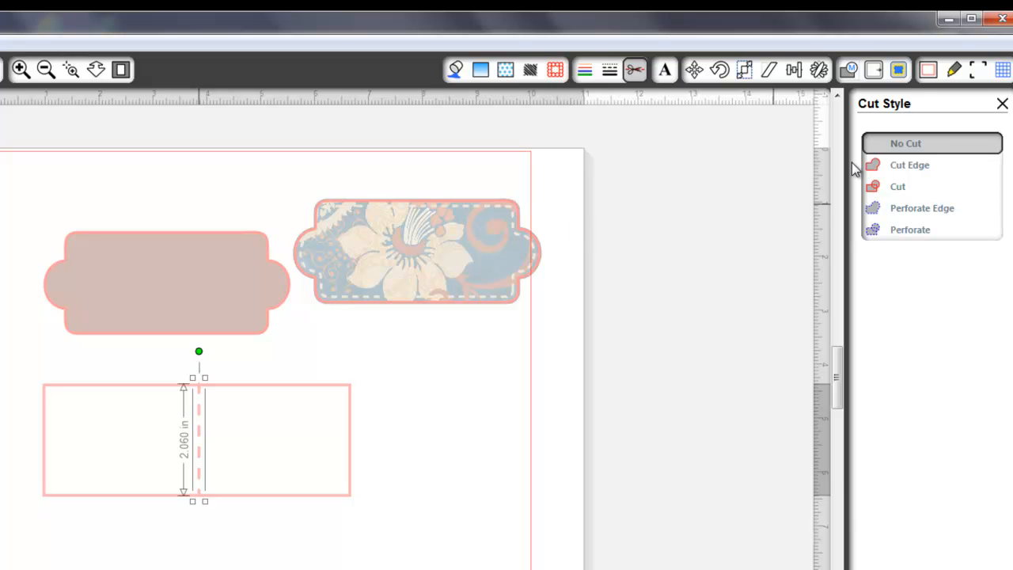
click(910, 228)
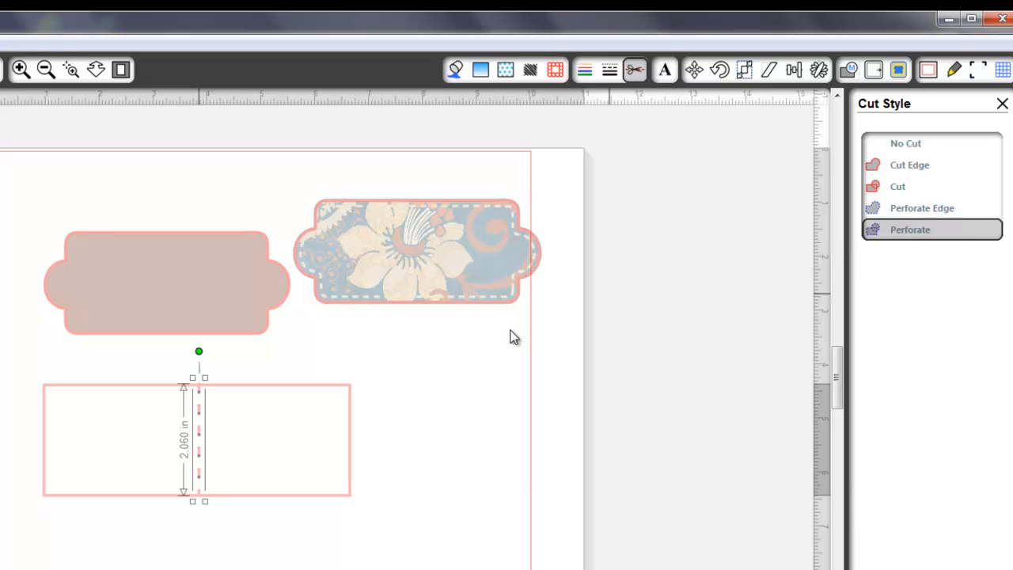
click(894, 190)
Compare the fine, medium and long dashed line styles on the middle line, finishing with the long dashes
click(610, 70)
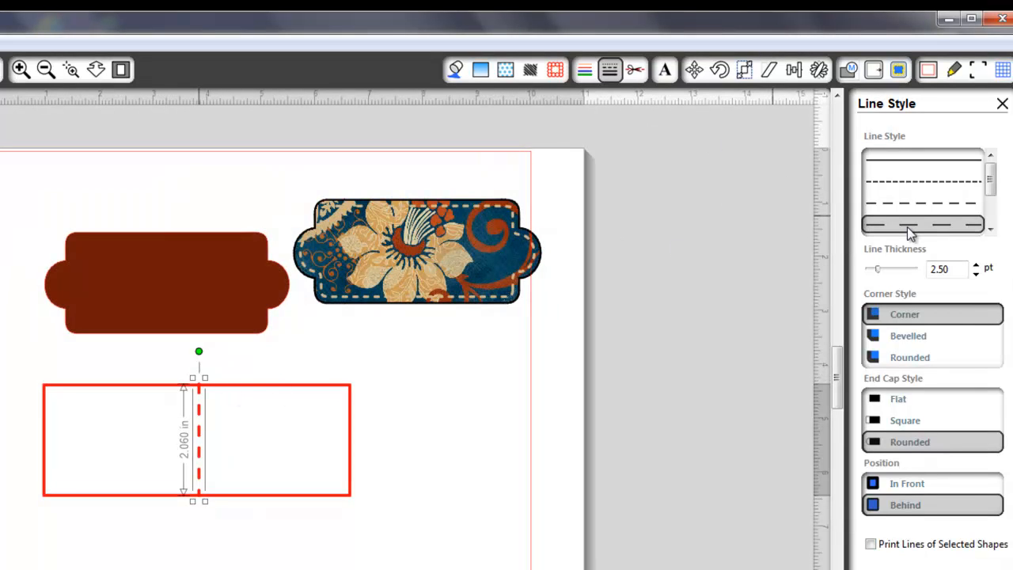
drag(990, 181, 991, 184)
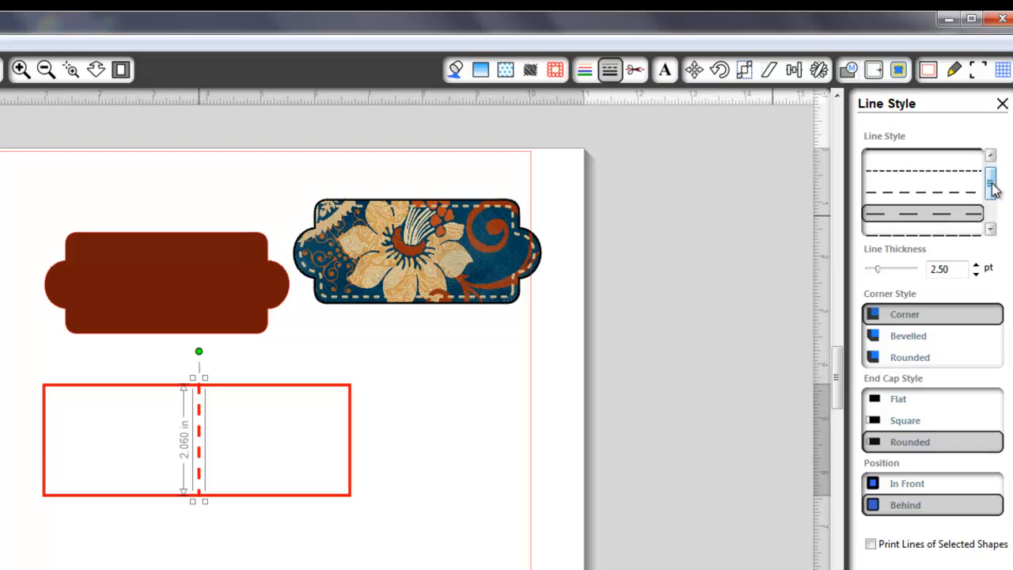
click(974, 171)
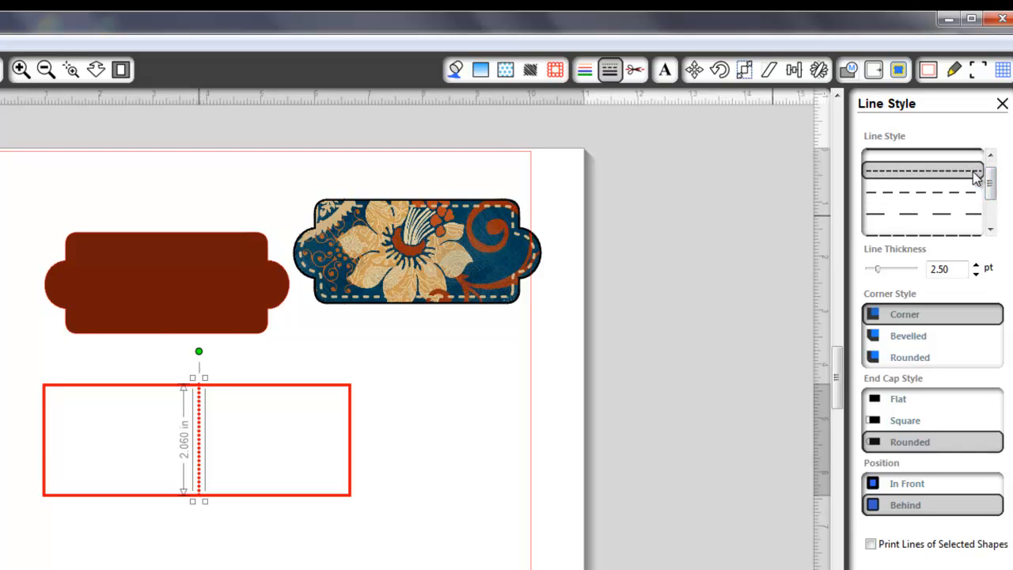
click(970, 193)
click(973, 212)
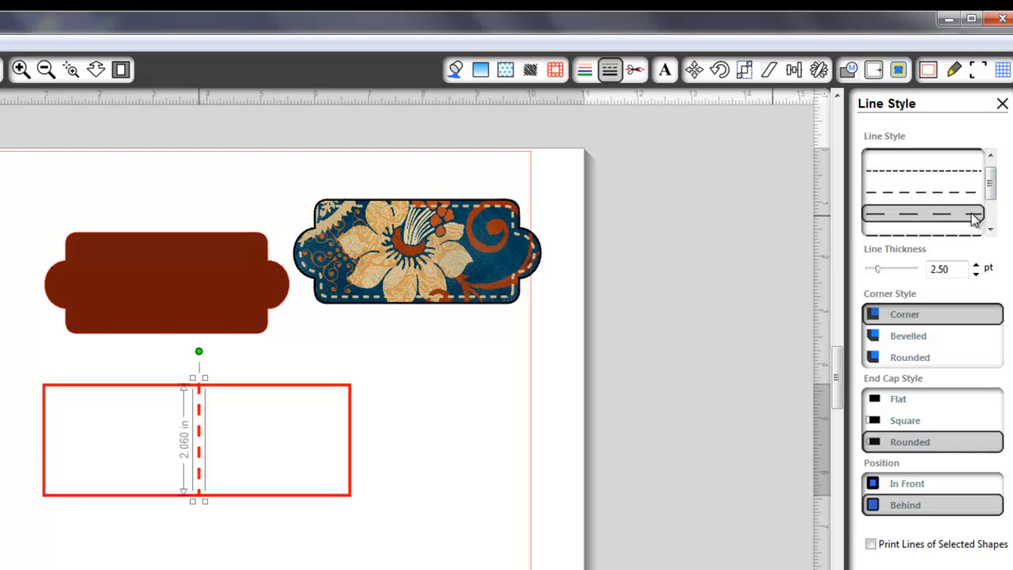
scroll(987, 209, down, 2)
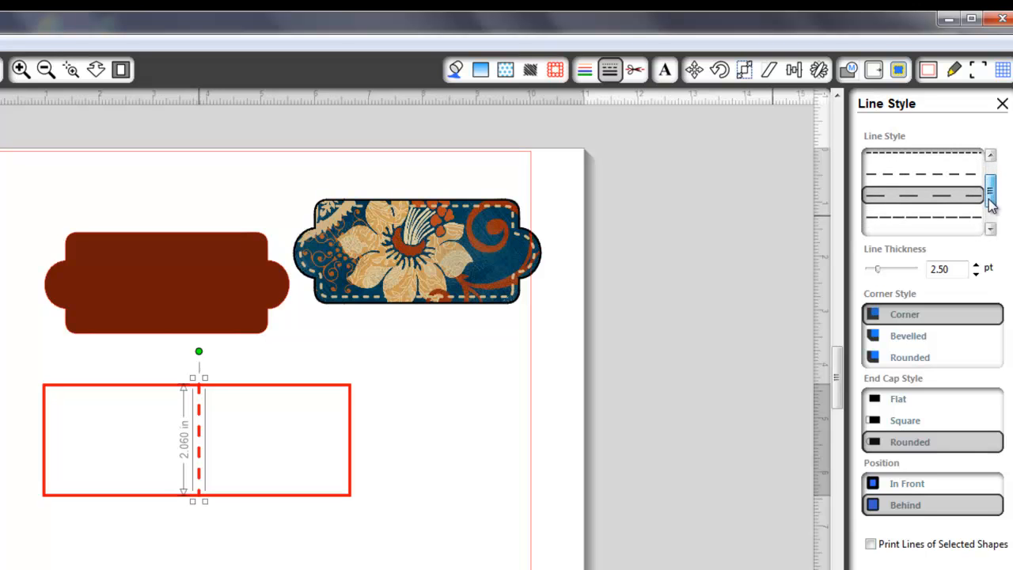
click(972, 219)
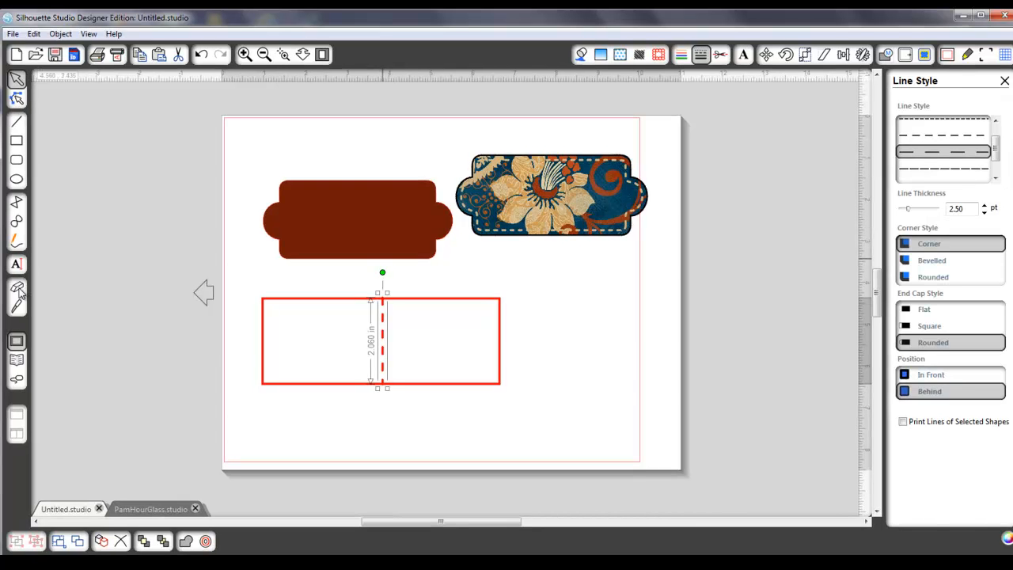
Erase the central part of the dashed middle line with the large square eraser, leaving a short segment at each end
click(16, 286)
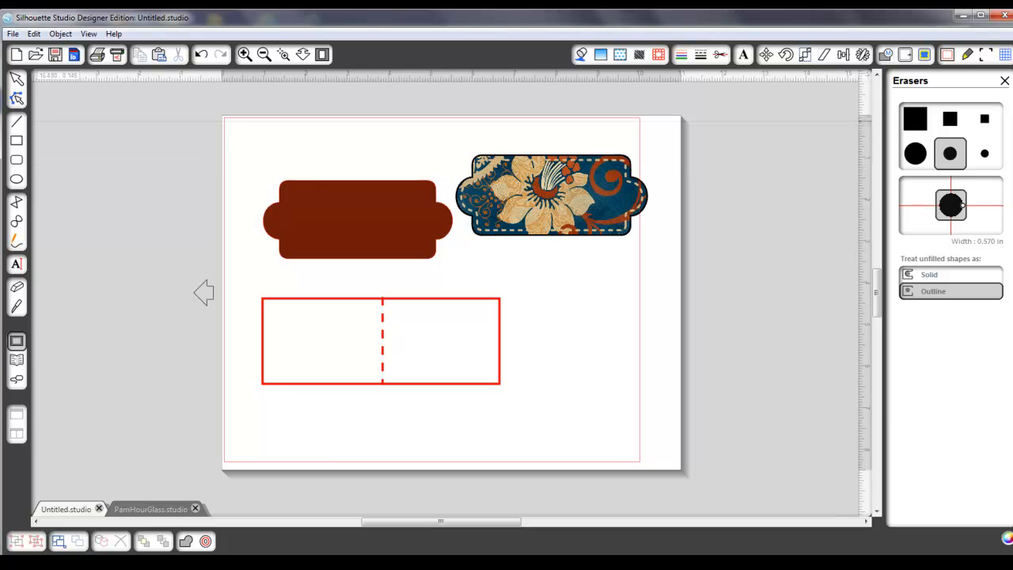
click(918, 119)
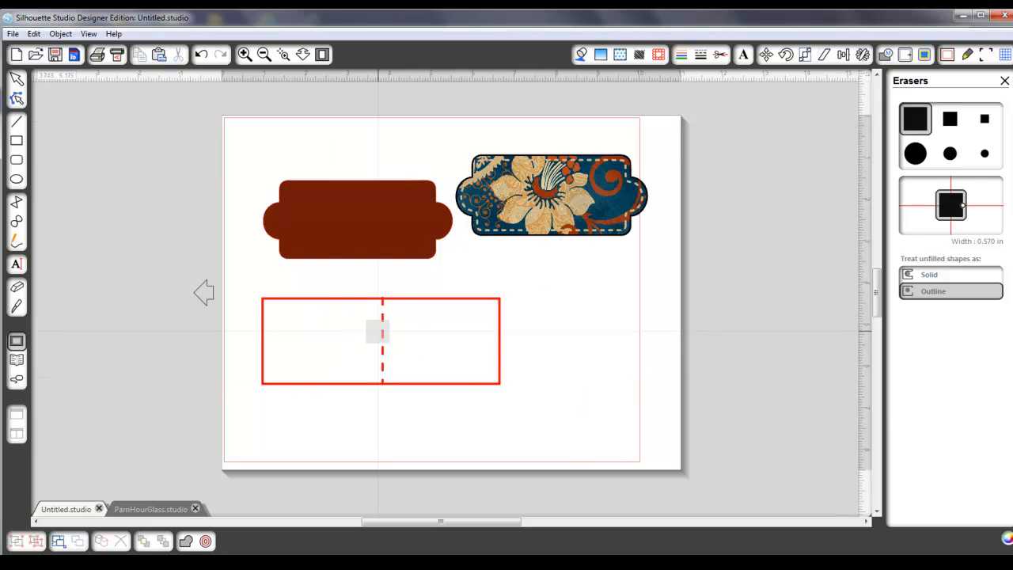
drag(384, 322, 385, 360)
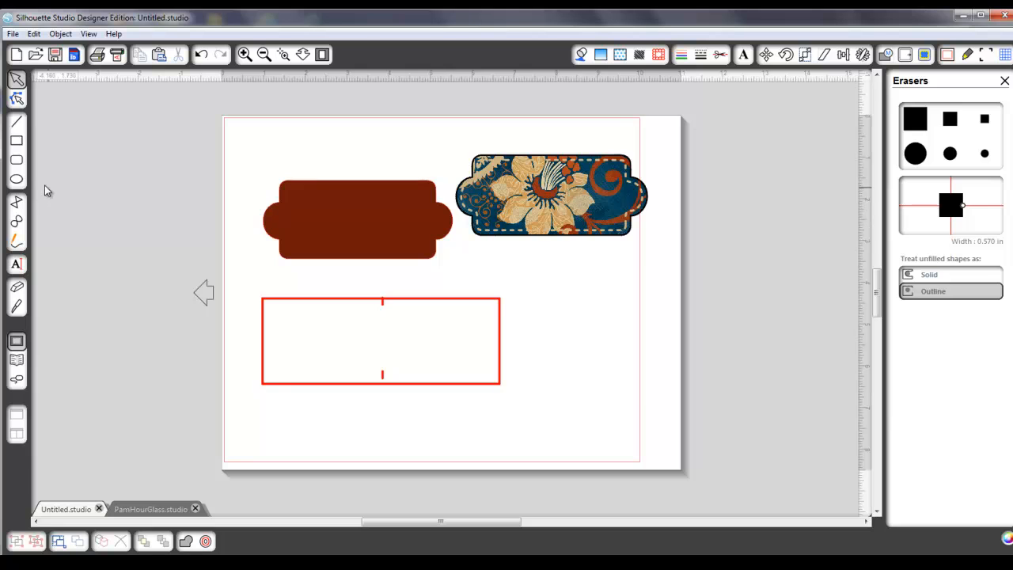
Try moving the upper leftover segment away from the lower one, and undo the move
click(383, 307)
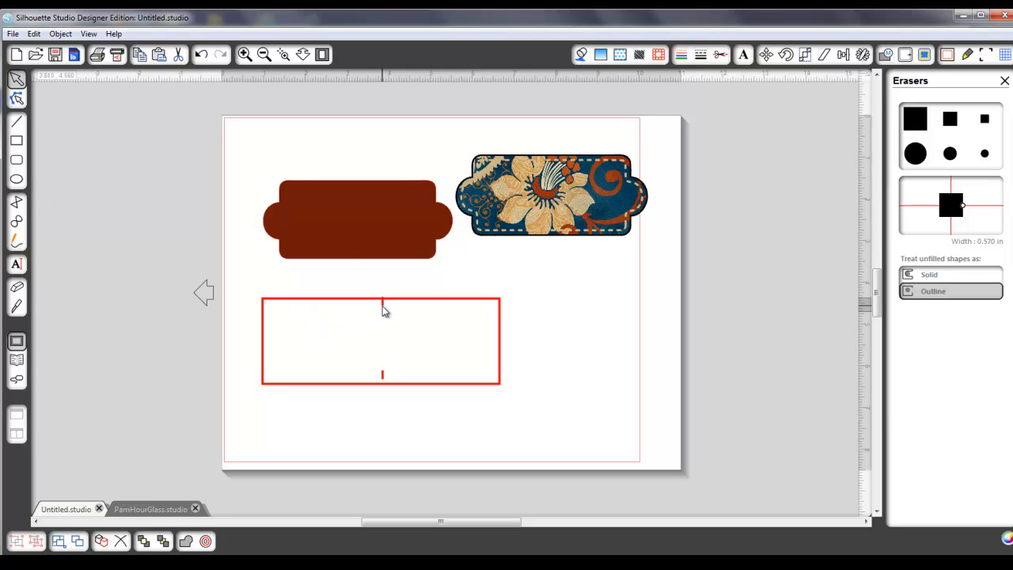
shift+click(383, 377)
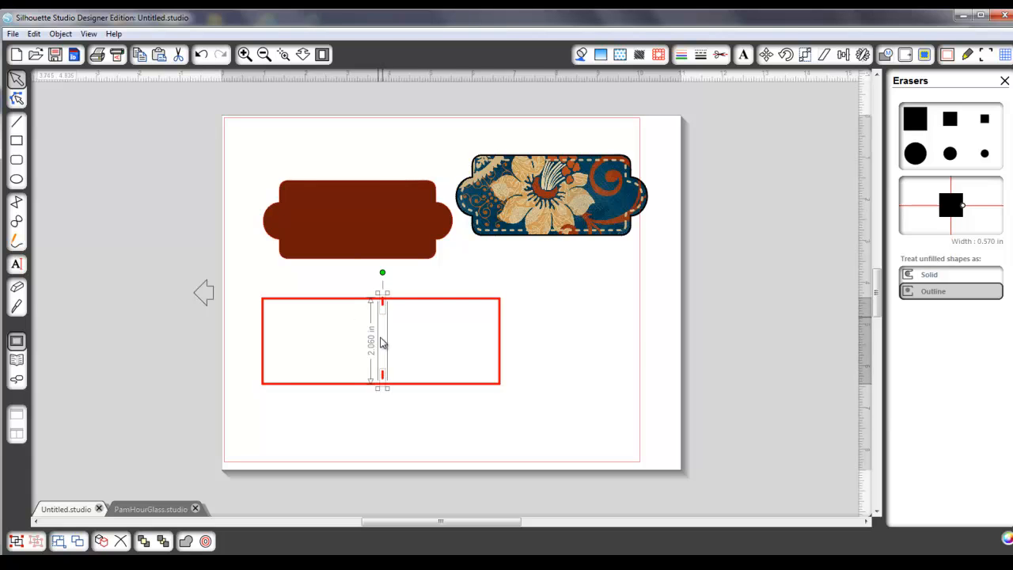
click(408, 283)
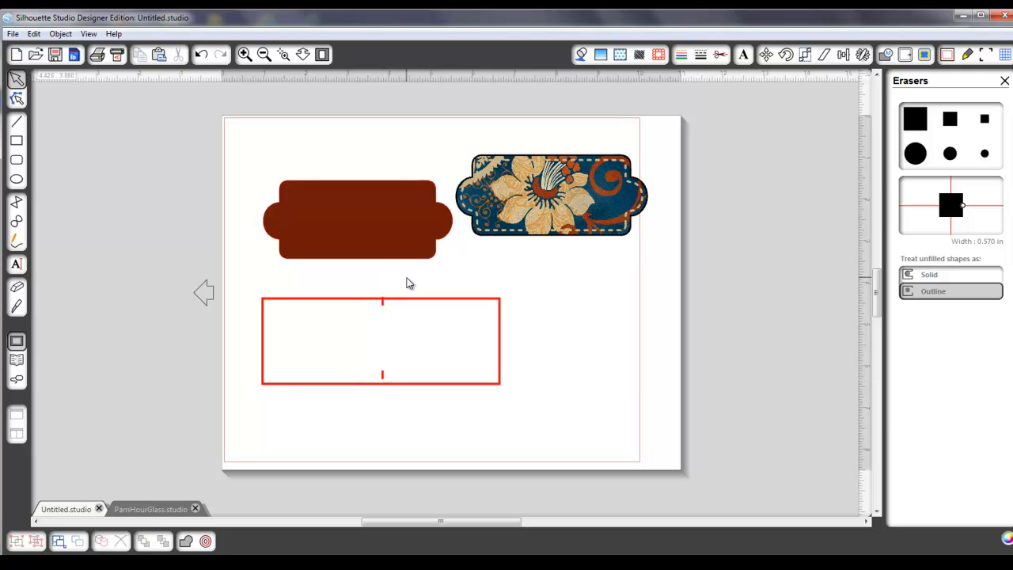
click(386, 307)
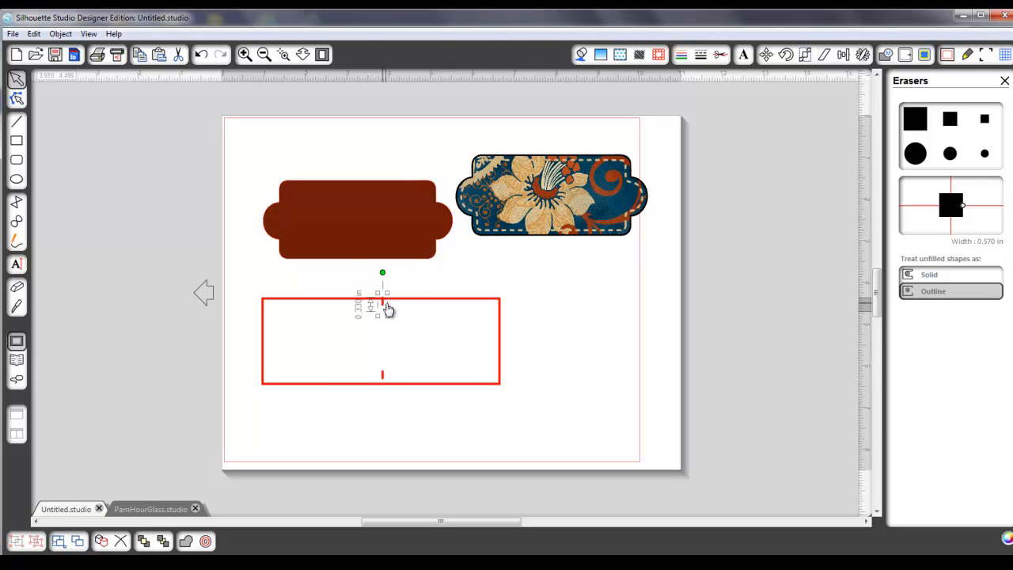
drag(387, 307, 410, 293)
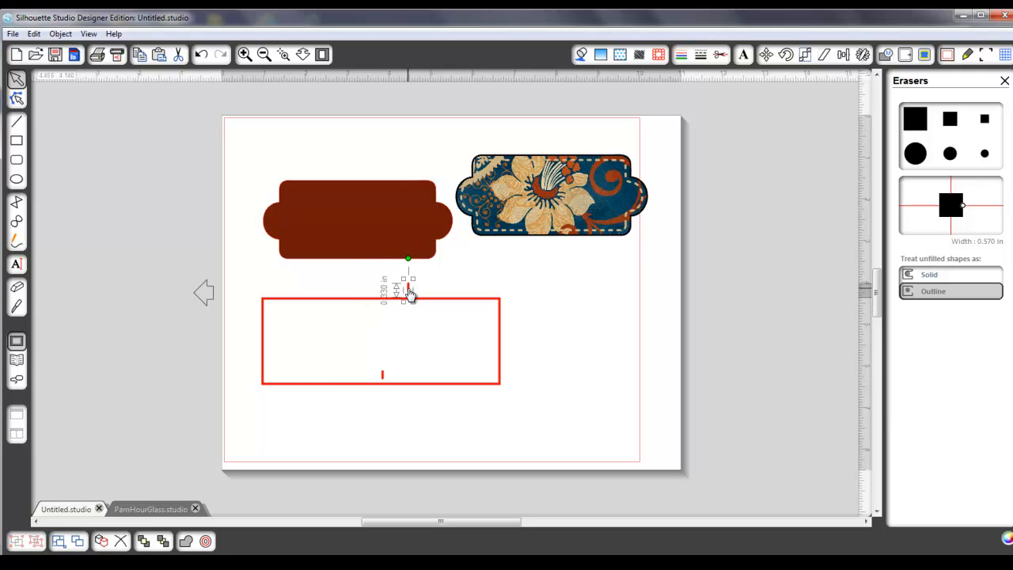
key(ctrl+z)
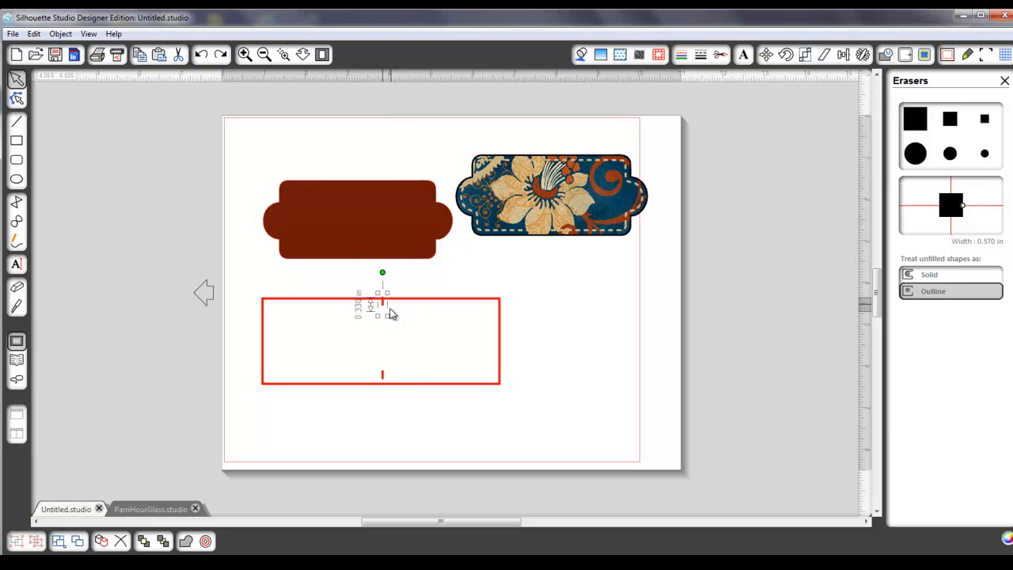
Group the two leftover line segments and move the group toward the rectangle's right side
shift+click(384, 378)
key(ctrl+g)
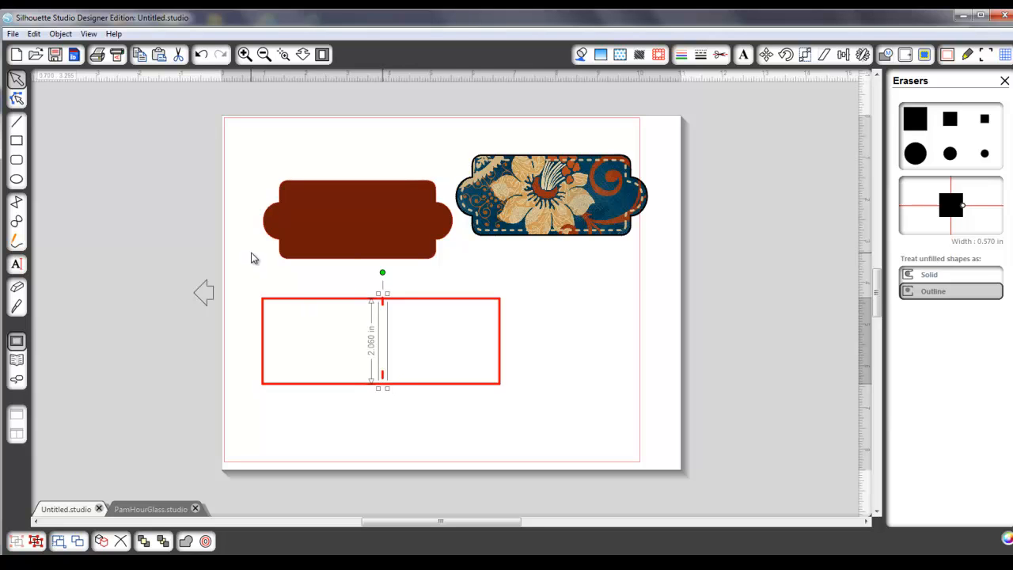
right_click(384, 310)
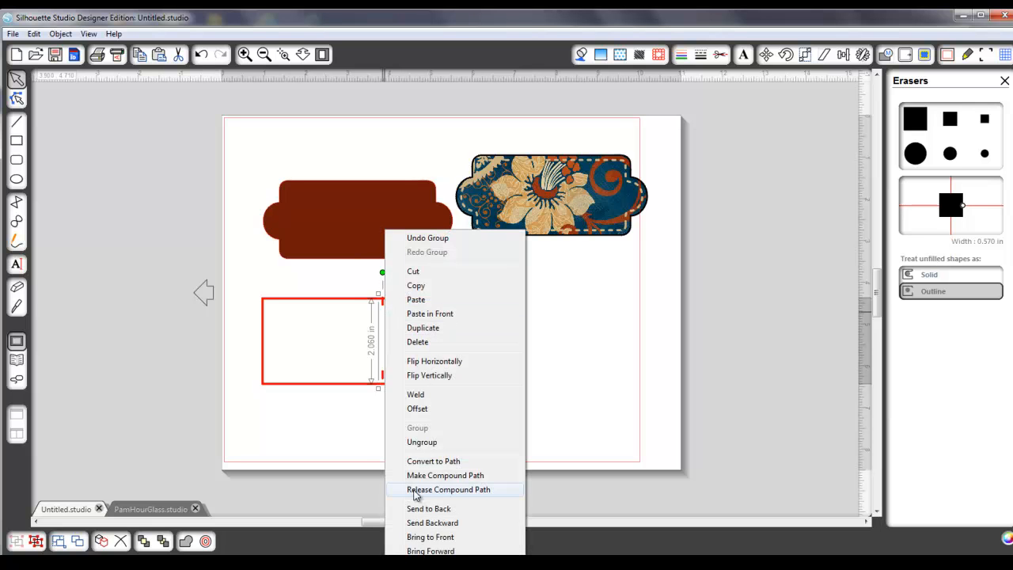
click(61, 34)
click(154, 341)
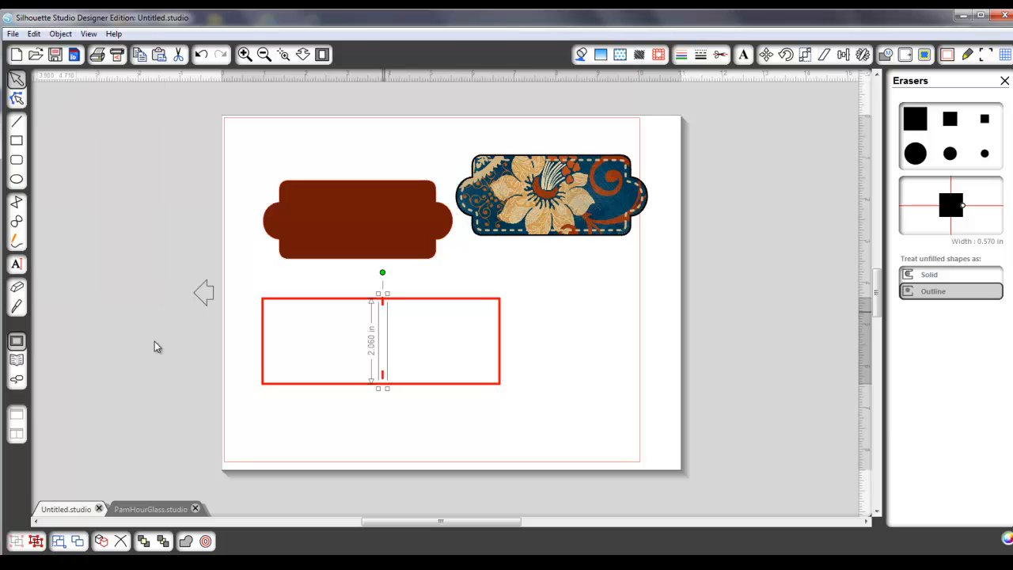
drag(382, 301, 434, 293)
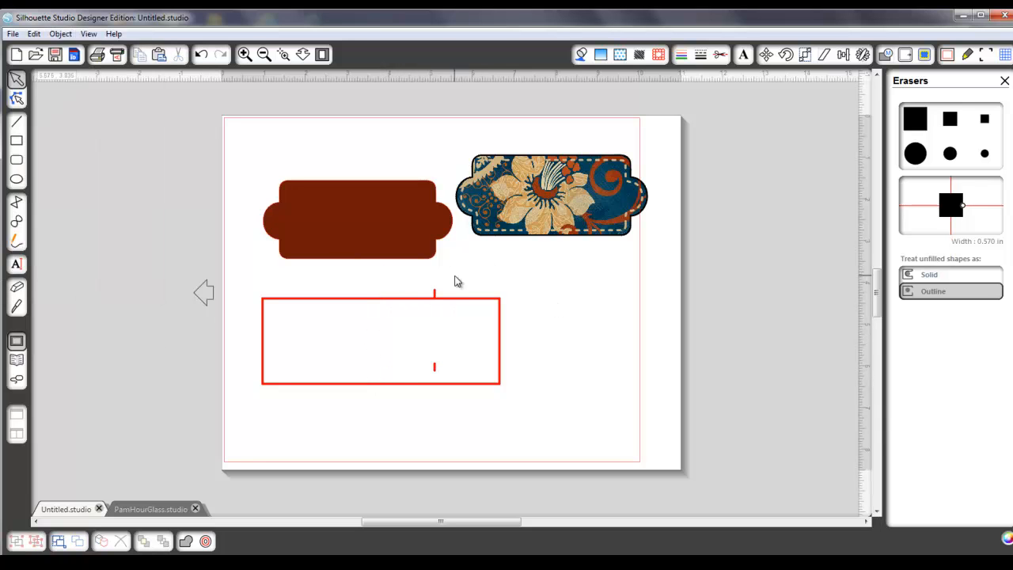